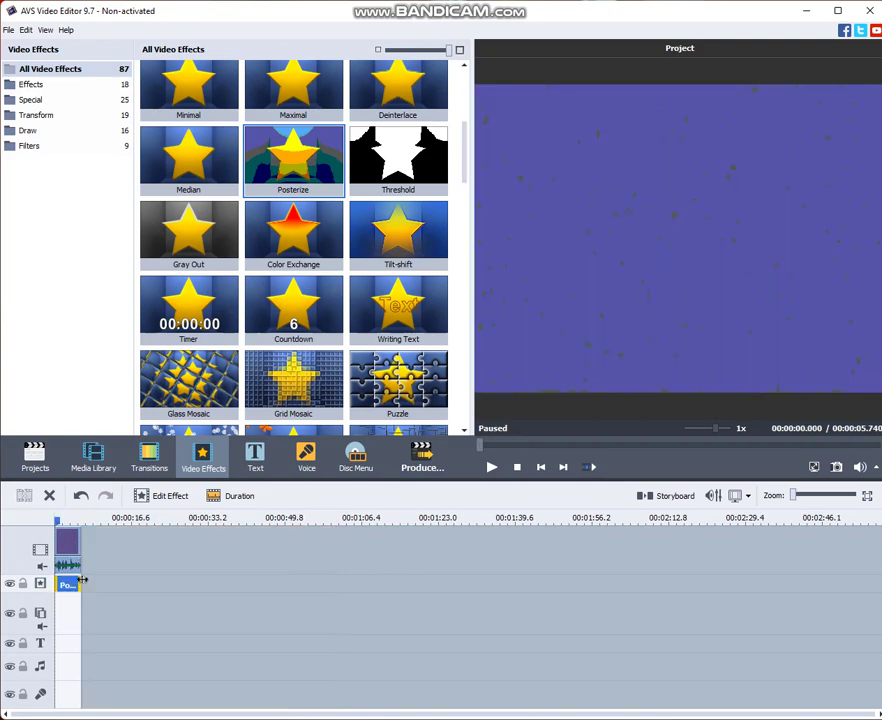
# Step: Set the Posterize effect's levels to 9 and check the result on a frame around two seconds into the clip
pyautogui.rightClick(80, 588)
pyautogui.click(118, 598)
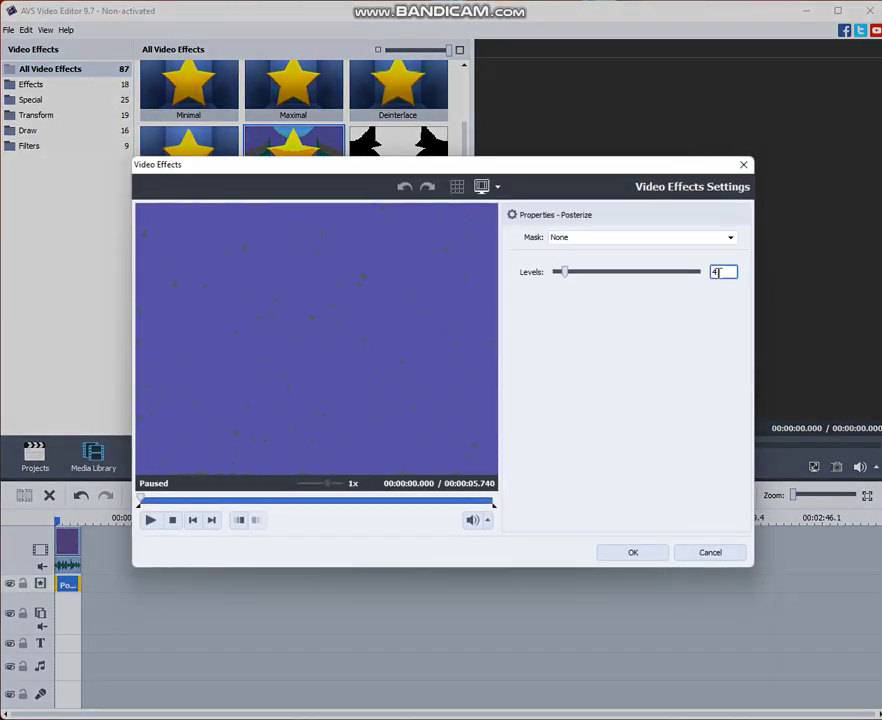
pyautogui.moveTo(729, 272); pyautogui.dragTo(687, 303)
pyautogui.write('9')
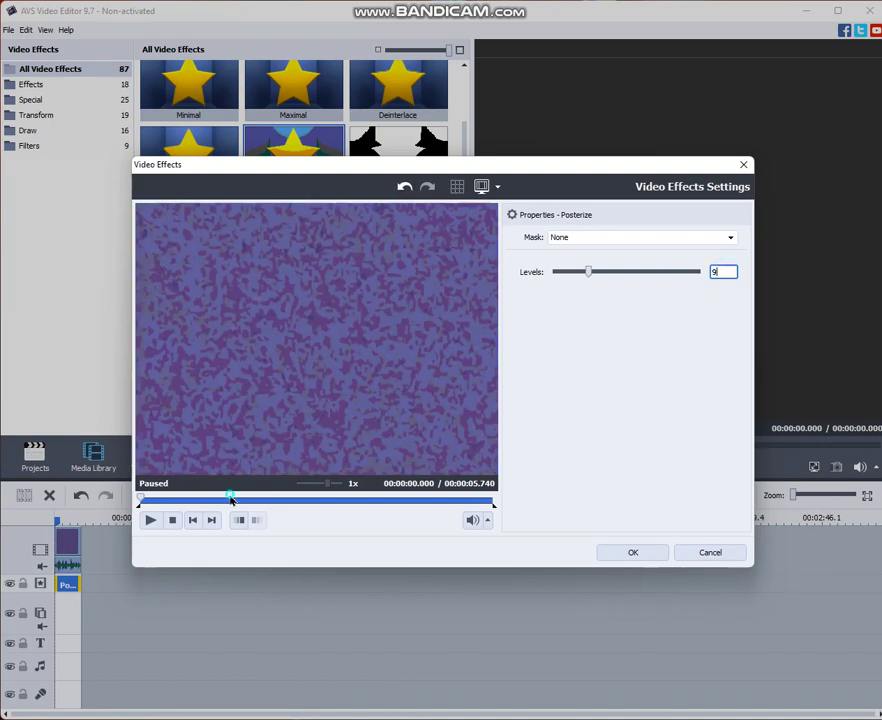
pyautogui.moveTo(230, 499); pyautogui.dragTo(273, 499)
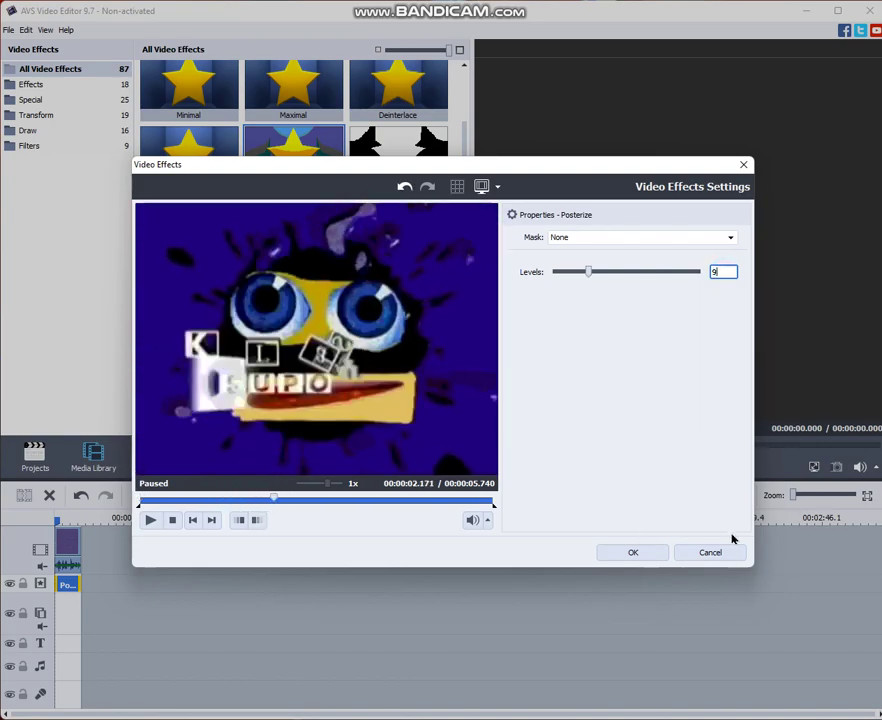
pyautogui.click(628, 550)
# Step: Add a second video effects line and place a Colorize effect on it, trimmed to the clip's length
pyautogui.rightClick(111, 587)
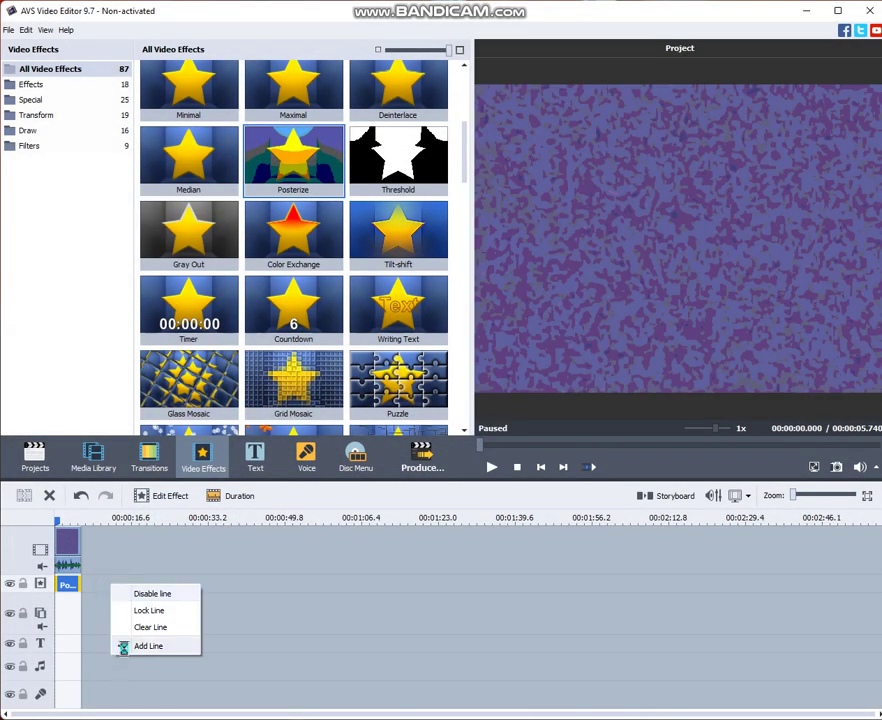
pyautogui.click(140, 646)
pyautogui.scroll(4, 467, 118)
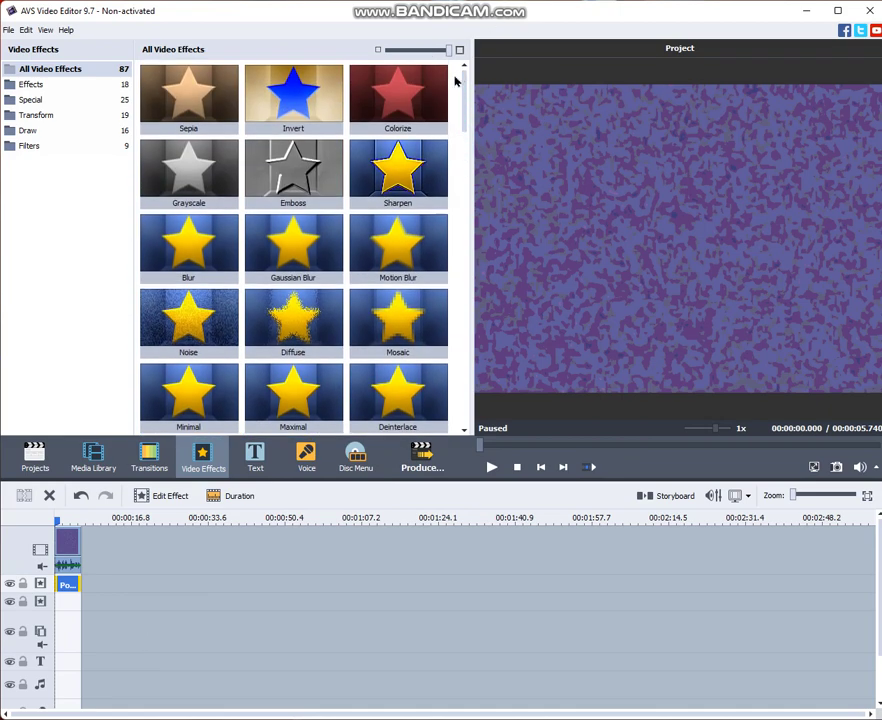
pyautogui.moveTo(398, 100); pyautogui.dragTo(60, 606)
pyautogui.moveTo(329, 606); pyautogui.dragTo(79, 617)
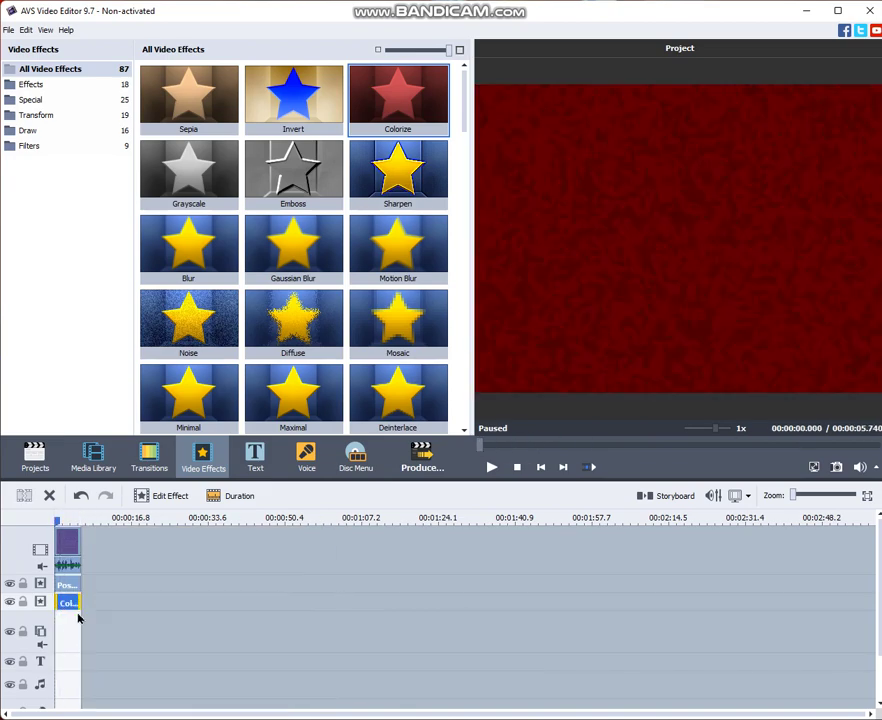
# Step: Set the Colorize effect to pure green with red 0 and green 255
pyautogui.click(72, 615)
pyautogui.click(67, 604)
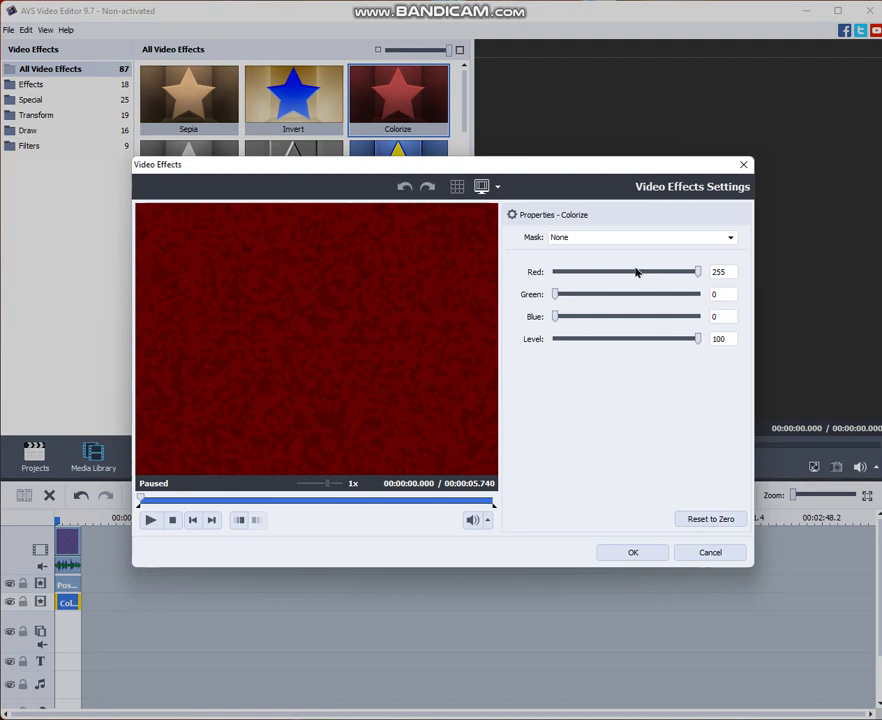
pyautogui.moveTo(636, 271); pyautogui.dragTo(425, 268)
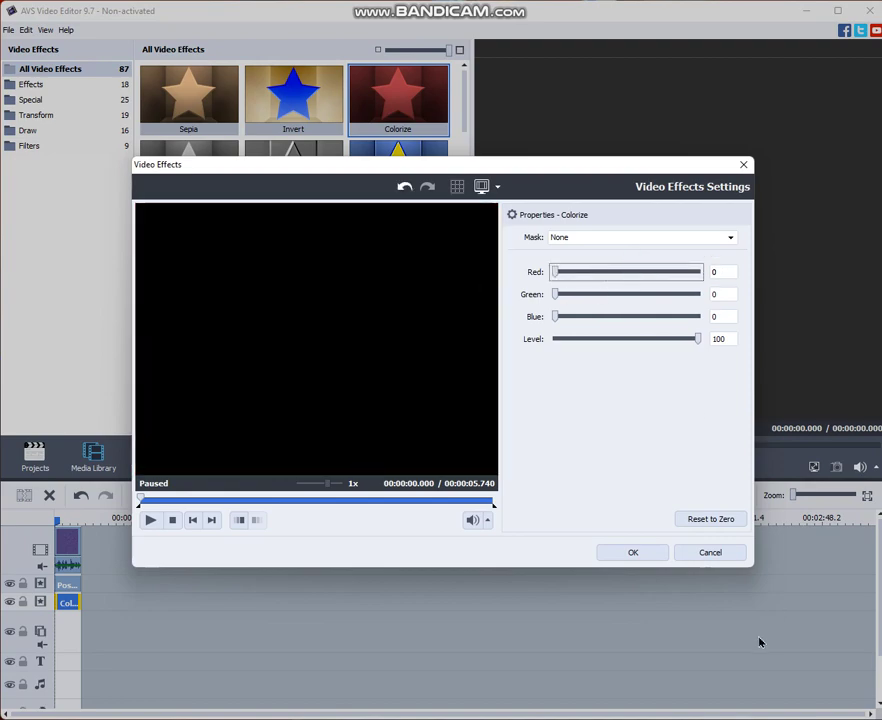
pyautogui.moveTo(581, 291); pyautogui.dragTo(854, 342)
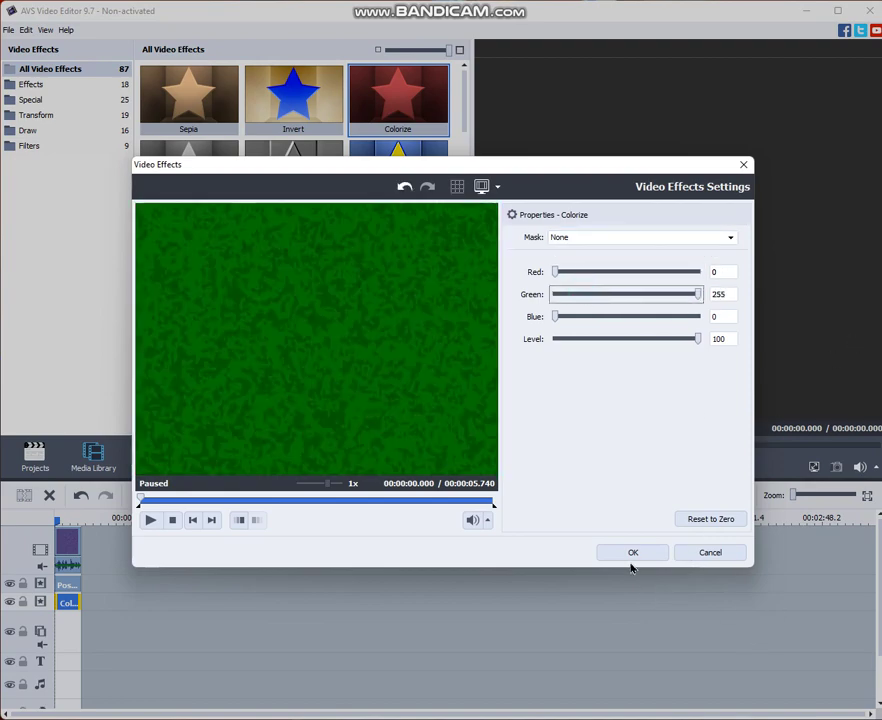
pyautogui.click(622, 553)
# Step: Add a third video effects line below the Colorize line and preview a frame from early in the clip
pyautogui.rightClick(92, 608)
pyautogui.rightClick(91, 612)
pyautogui.click(108, 580)
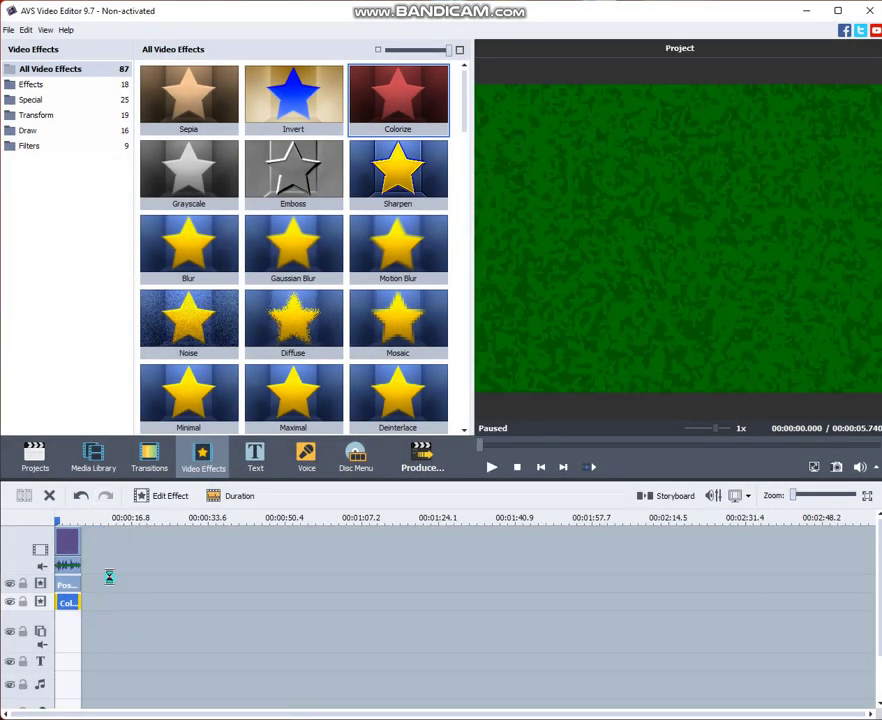
pyautogui.click(62, 520)
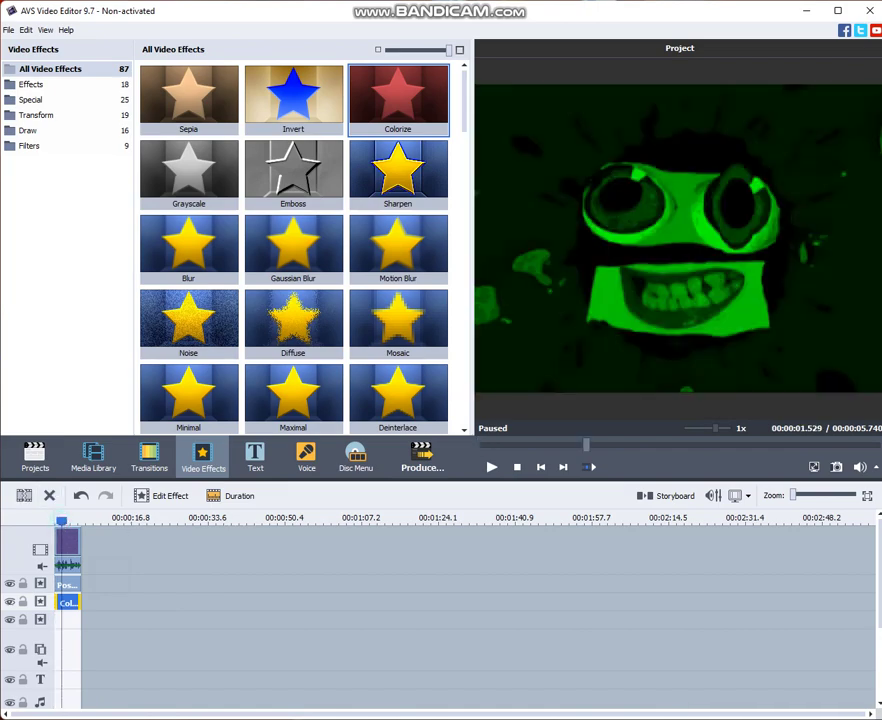
pyautogui.hotkey('alt', 'Tab')
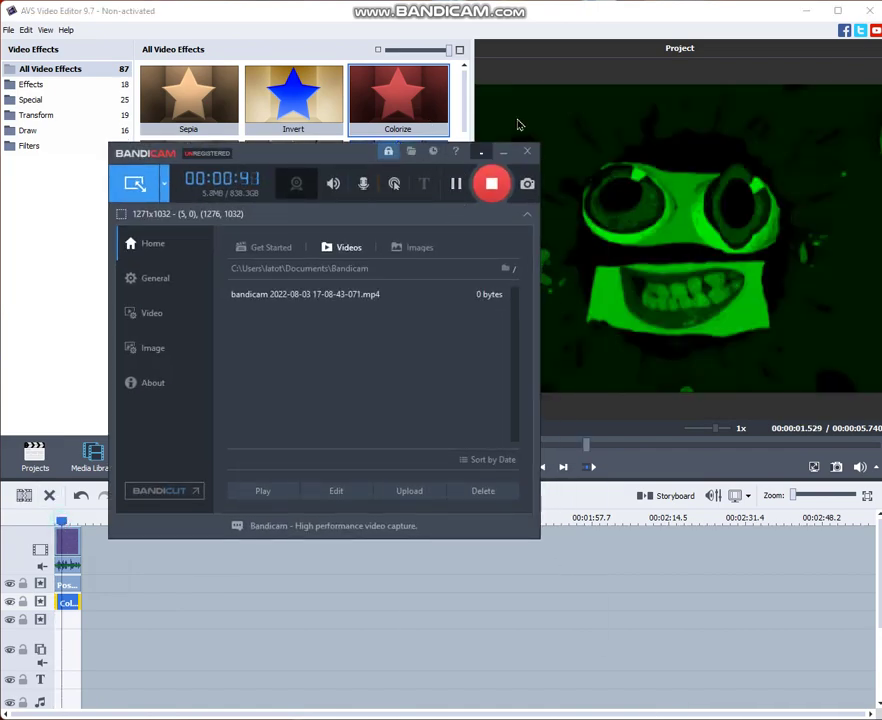
pyautogui.click(505, 151)
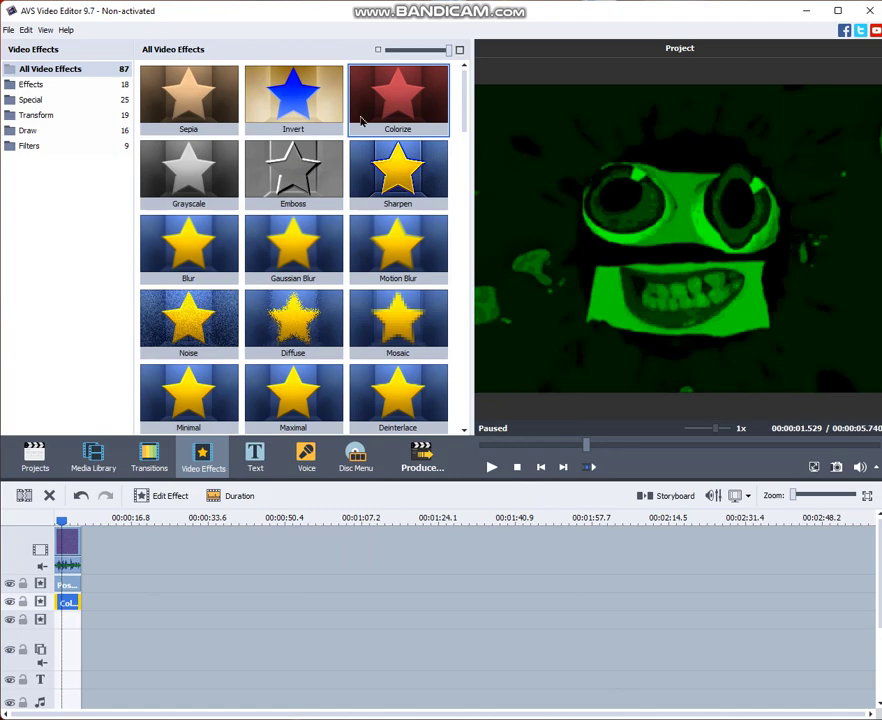
# Step: Place a Color Exchange effect on the third effects line and trim it to the clip's length
pyautogui.scroll(-10, 465, 211)
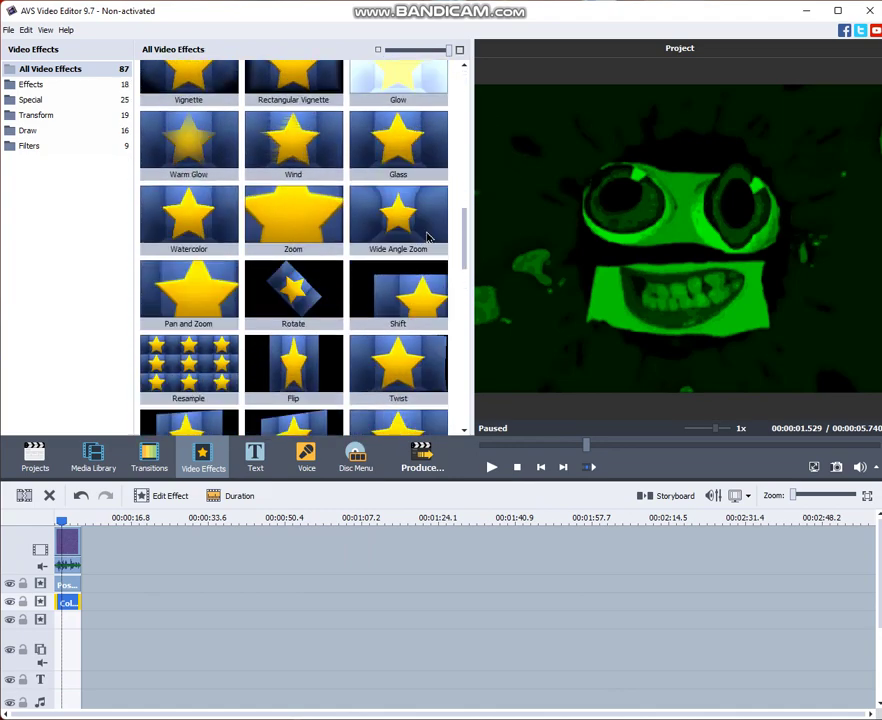
pyautogui.scroll(10, 427, 236)
pyautogui.moveTo(292, 230); pyautogui.dragTo(62, 621)
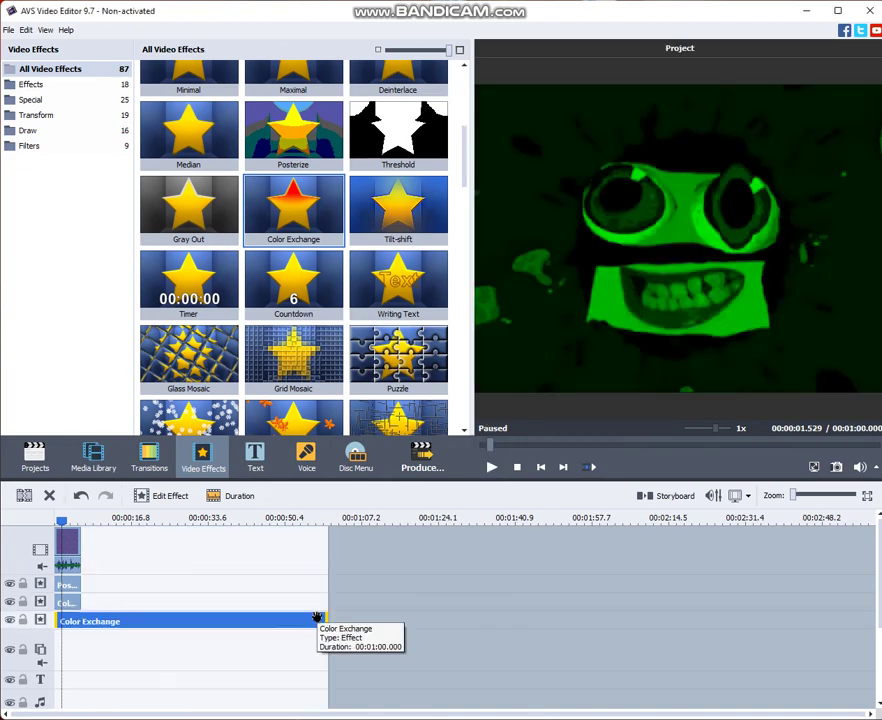
pyautogui.moveTo(317, 617); pyautogui.dragTo(80, 625)
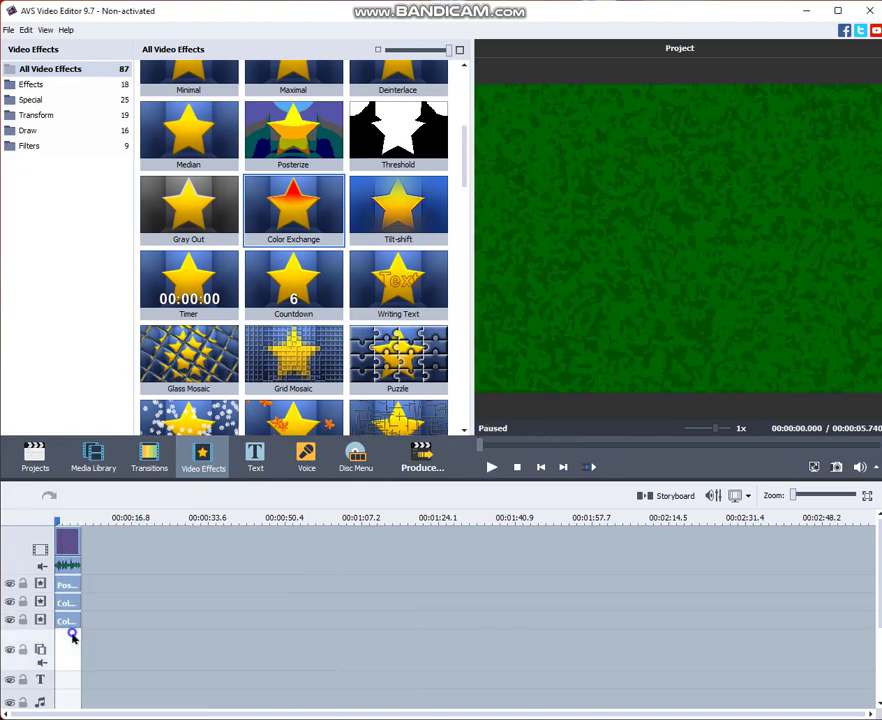
# Step: Set the Color Exchange effect to replace black with blue, using a frame about two seconds in as reference
pyautogui.click(68, 622)
pyautogui.rightClick(68, 622)
pyautogui.click(158, 531)
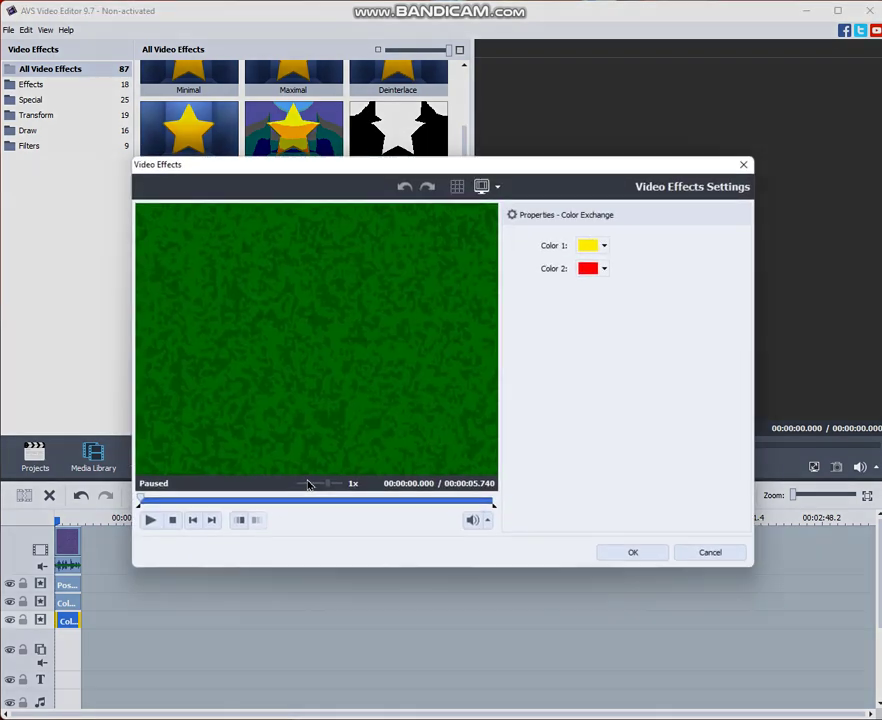
pyautogui.click(262, 499)
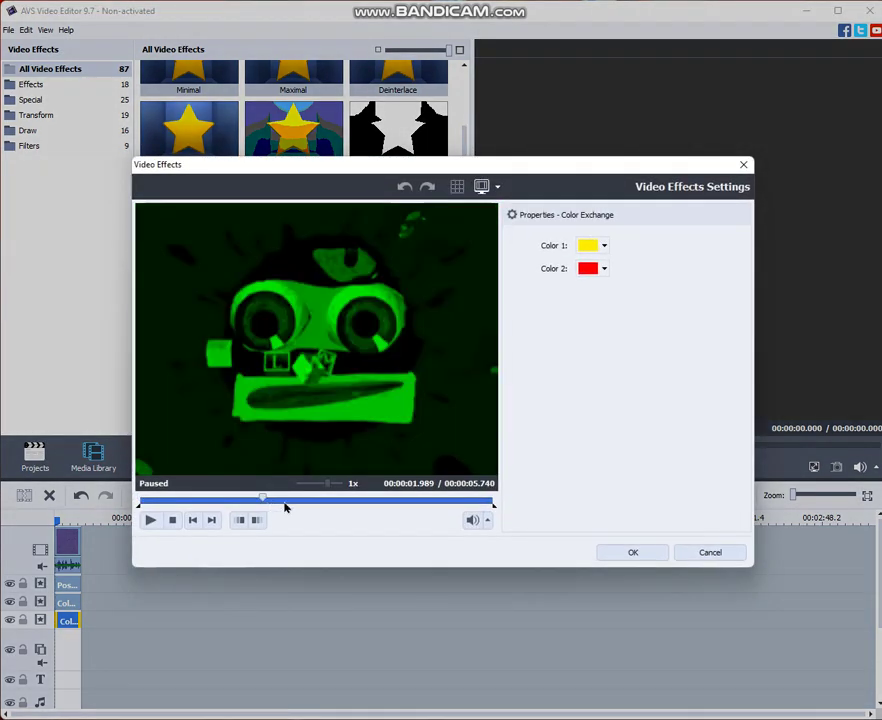
pyautogui.click(604, 245)
pyautogui.click(585, 262)
pyautogui.click(604, 268)
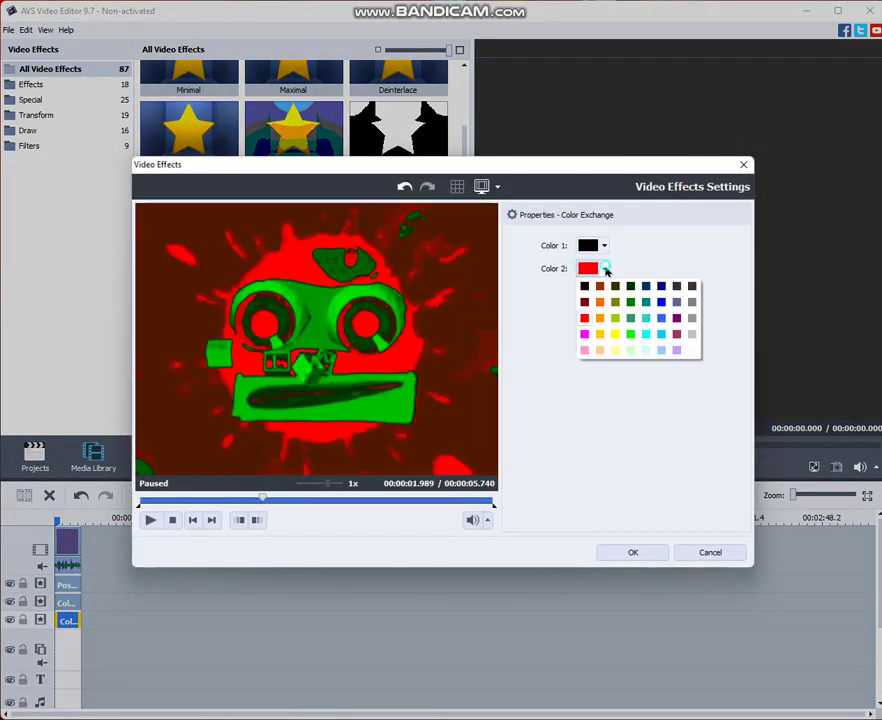
pyautogui.click(662, 302)
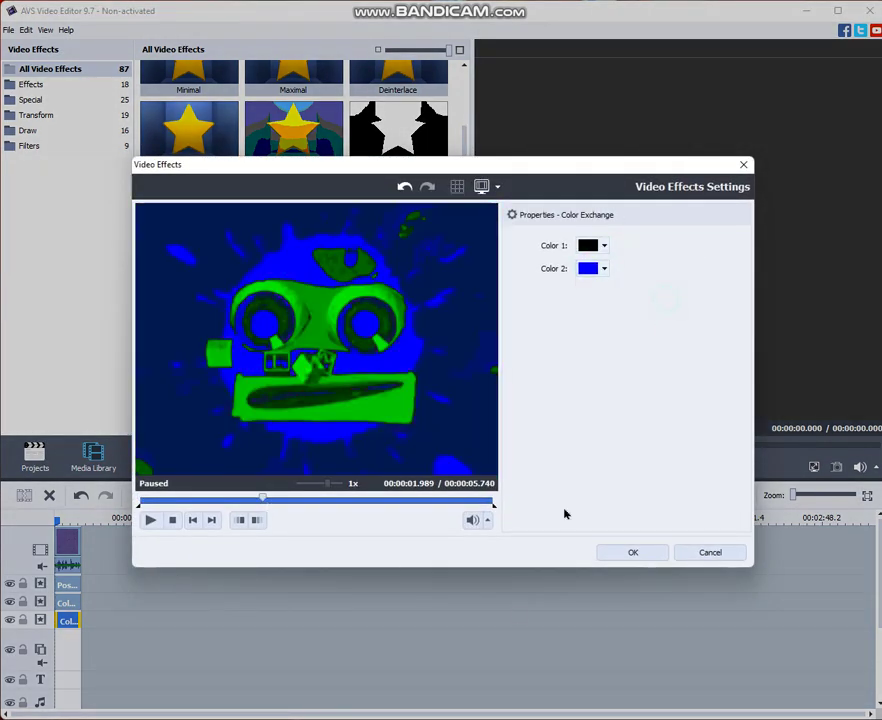
pyautogui.click(614, 556)
# Step: Add a fourth effects line and put a duplicate of the Color Exchange effect on it, aligned with the clip's start
pyautogui.rightClick(113, 624)
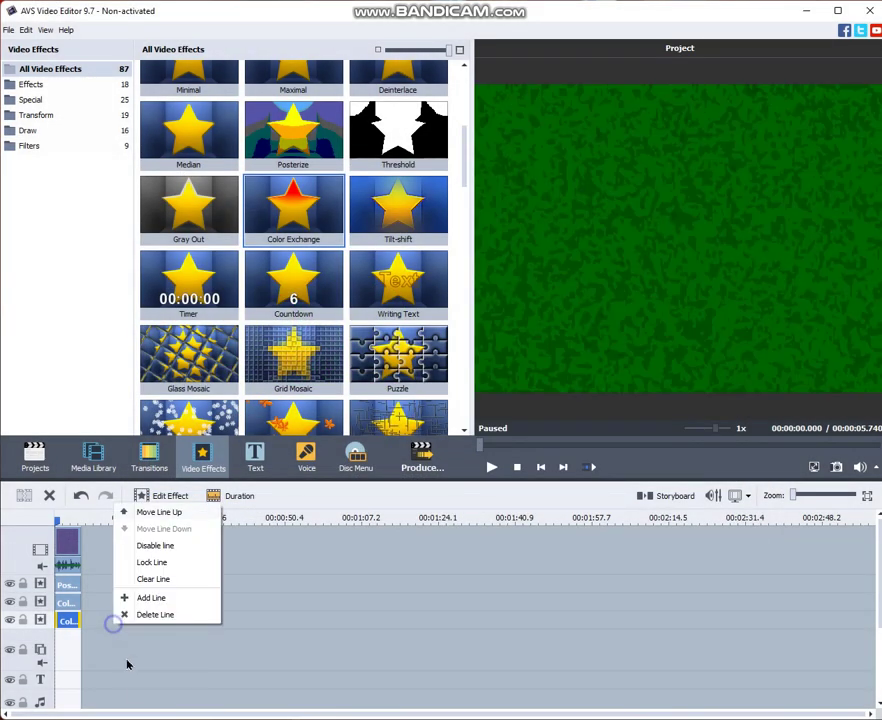
pyautogui.click(125, 600)
pyautogui.rightClick(61, 621)
pyautogui.click(84, 600)
pyautogui.moveTo(94, 627); pyautogui.dragTo(56, 643)
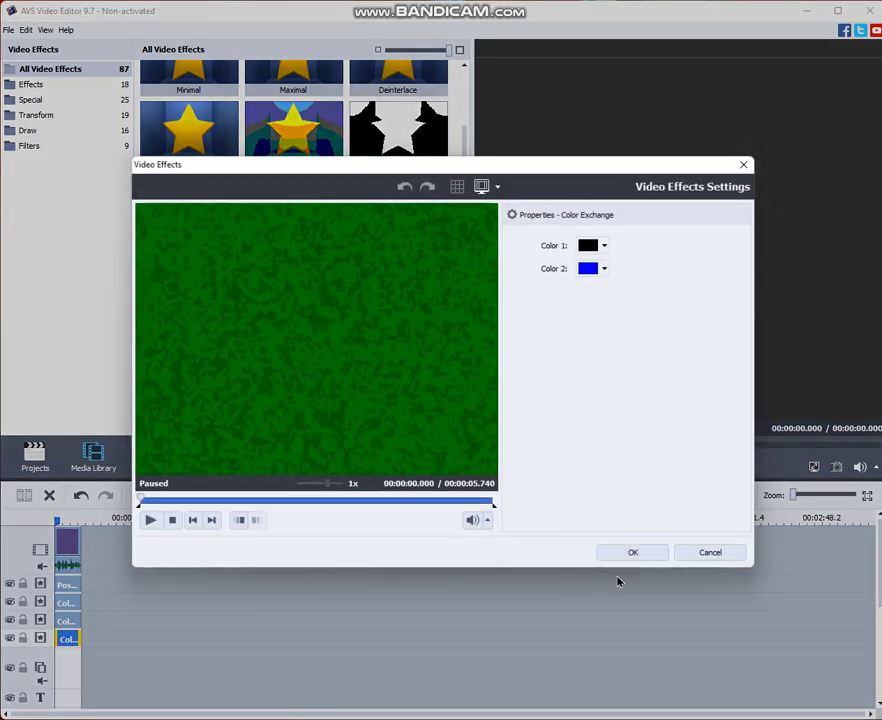
pyautogui.click(708, 554)
# Step: Set the duplicated Color Exchange effect to replace the medium green sampled between the eyes with black
pyautogui.rightClick(67, 638)
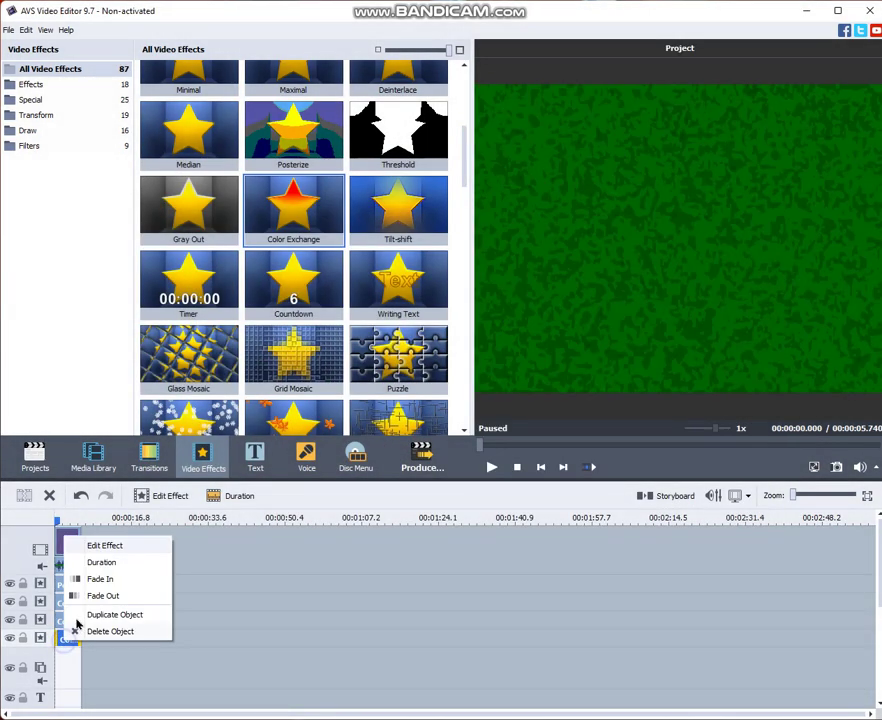
pyautogui.click(80, 546)
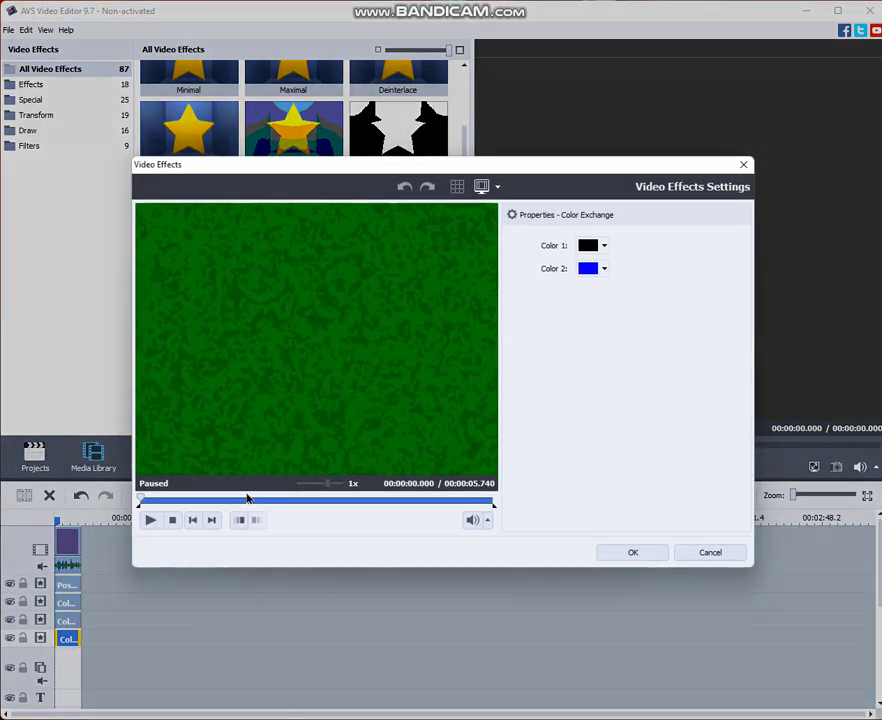
pyautogui.moveTo(248, 494)
pyautogui.mouseDown()
pyautogui.moveTo(287, 505)
pyautogui.moveTo(248, 497)
pyautogui.mouseUp()
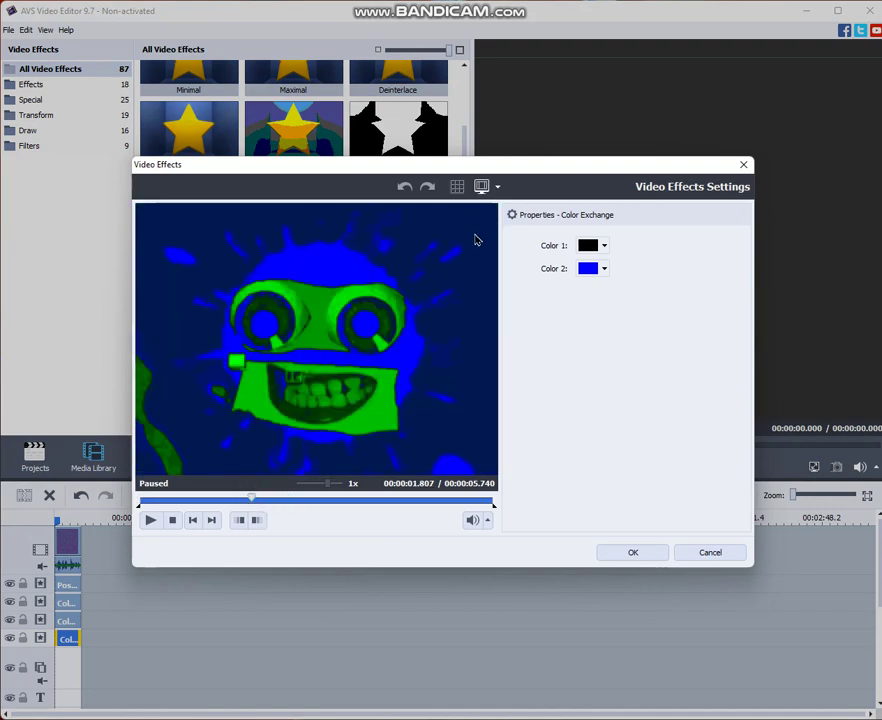
pyautogui.click(587, 246)
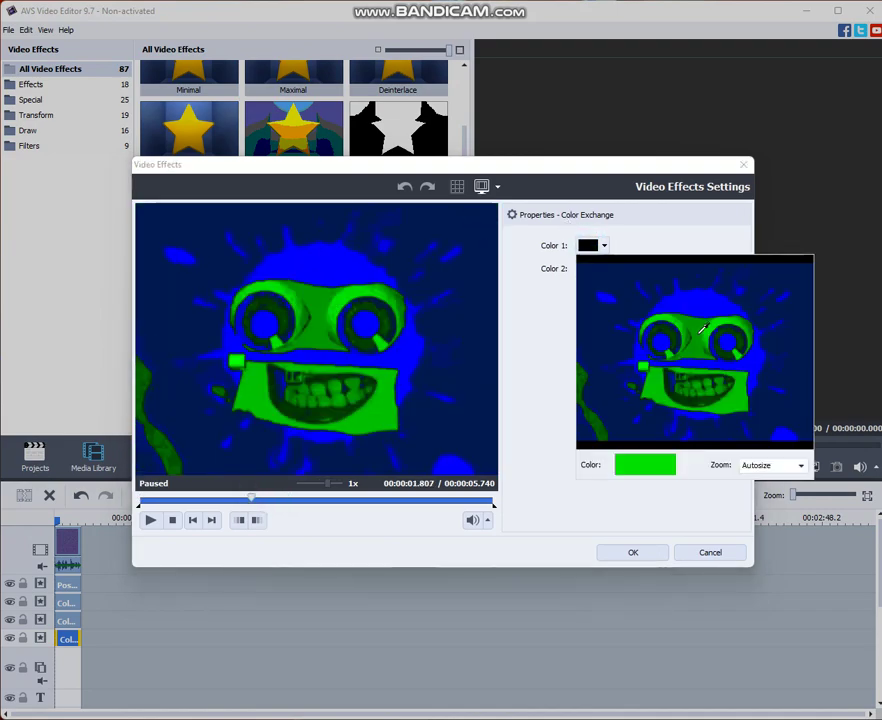
pyautogui.click(695, 337)
pyautogui.click(600, 270)
pyautogui.click(584, 287)
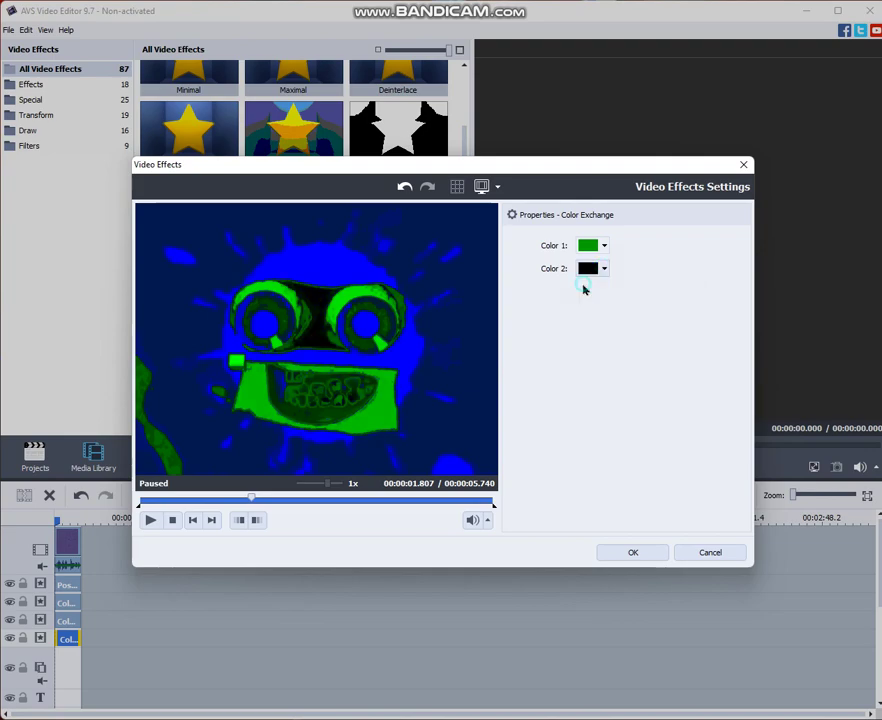
pyautogui.click(632, 553)
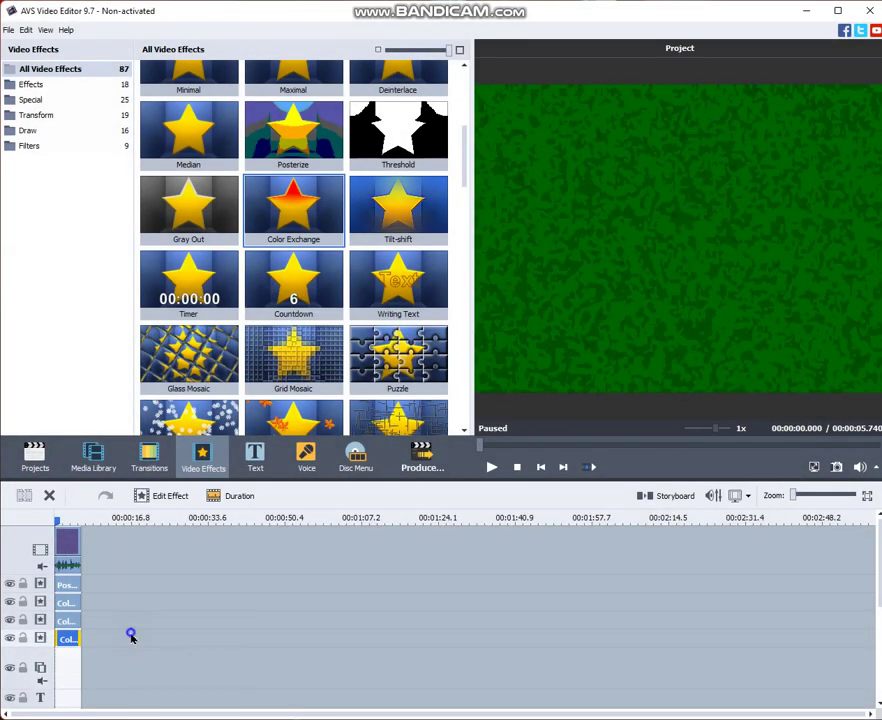
# Step: Add a fifth effects line and move a duplicate of the green-to-black Color Exchange effect onto it at the clip's start
pyautogui.rightClick(131, 632)
pyautogui.click(168, 606)
pyautogui.rightClick(67, 638)
pyautogui.click(118, 614)
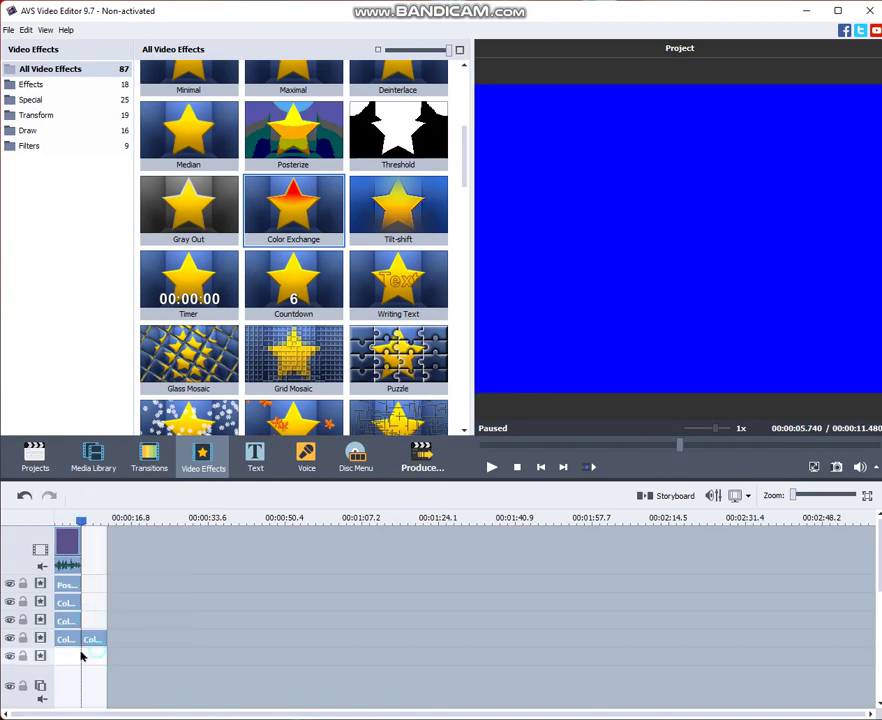
pyautogui.moveTo(63, 652); pyautogui.dragTo(65, 652)
# Step: Set the Color Exchange effect on the fifth line to replace the bright green sampled from the eye's rim with white
pyautogui.rightClick(65, 651)
pyautogui.click(80, 559)
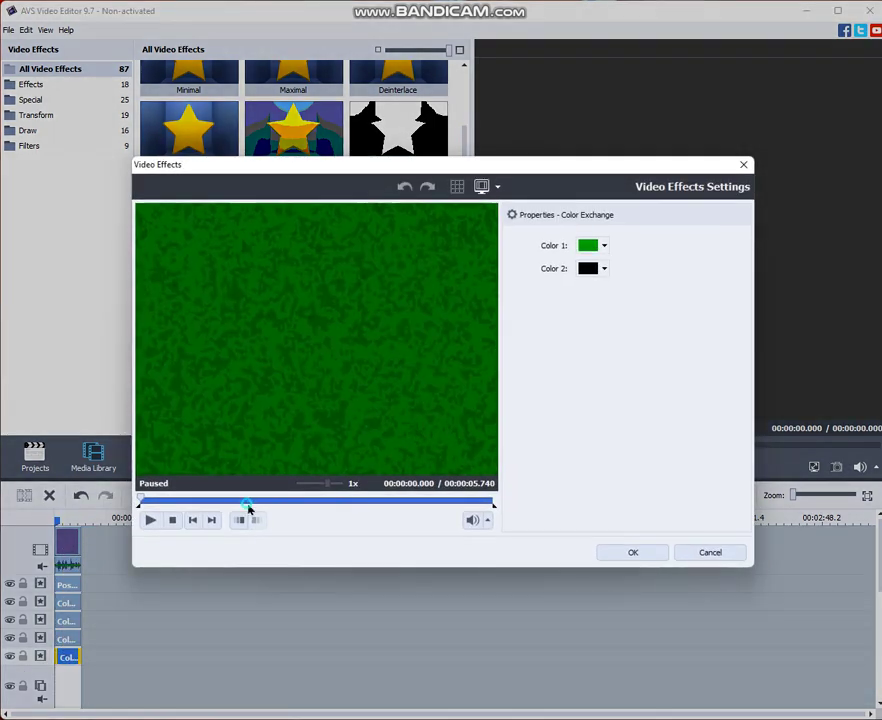
pyautogui.click(247, 504)
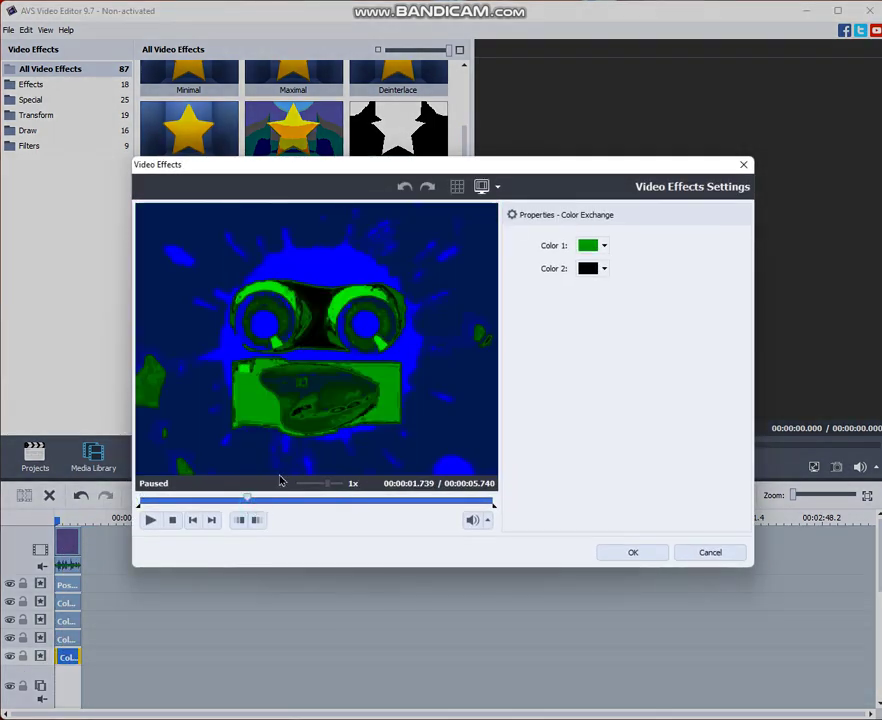
pyautogui.click(603, 245)
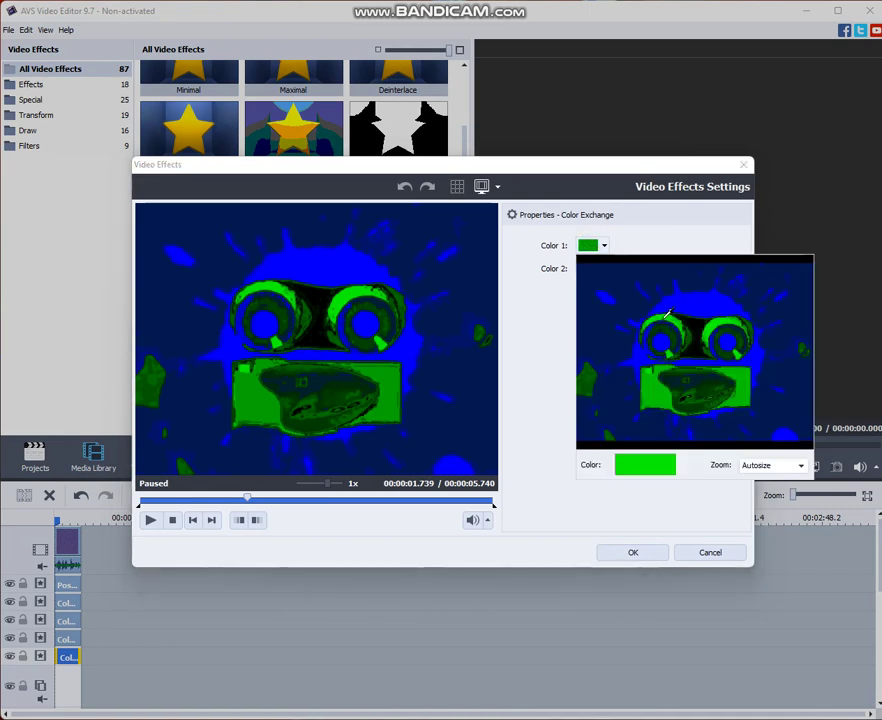
pyautogui.click(596, 265)
pyautogui.click(603, 268)
pyautogui.click(692, 354)
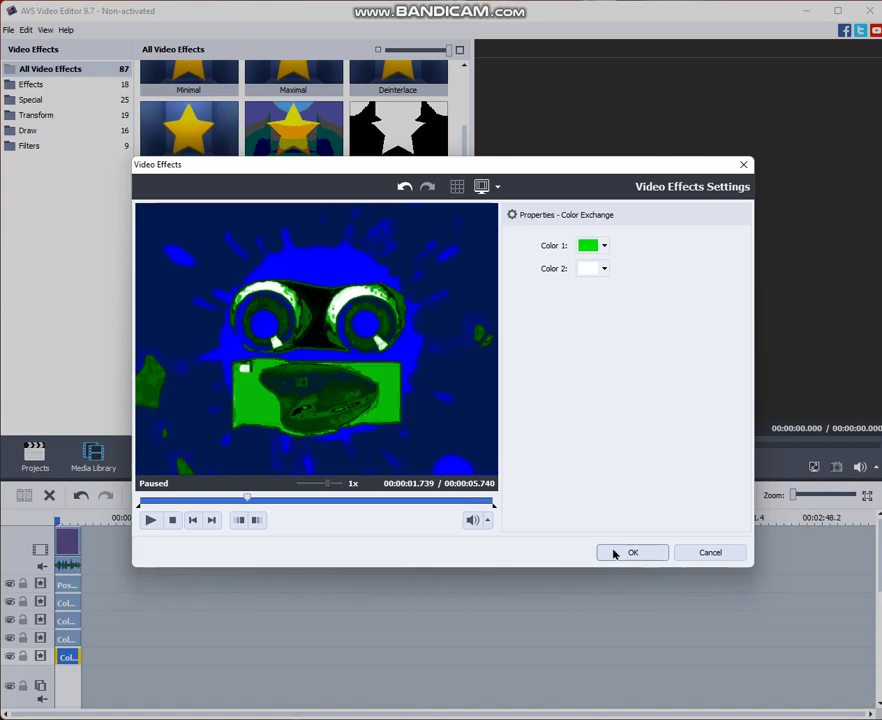
pyautogui.click(614, 554)
# Step: Add a sixth effects line and move a duplicate of the fifth line's Color Exchange effect onto it at the clip's start
pyautogui.rightClick(120, 652)
pyautogui.click(143, 632)
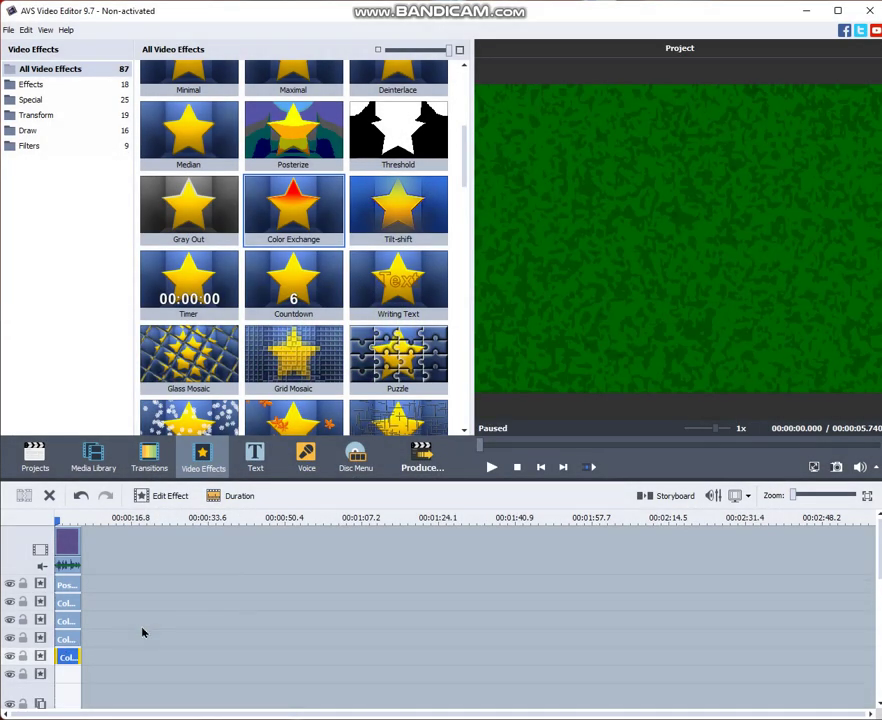
pyautogui.rightClick(62, 652)
pyautogui.click(105, 626)
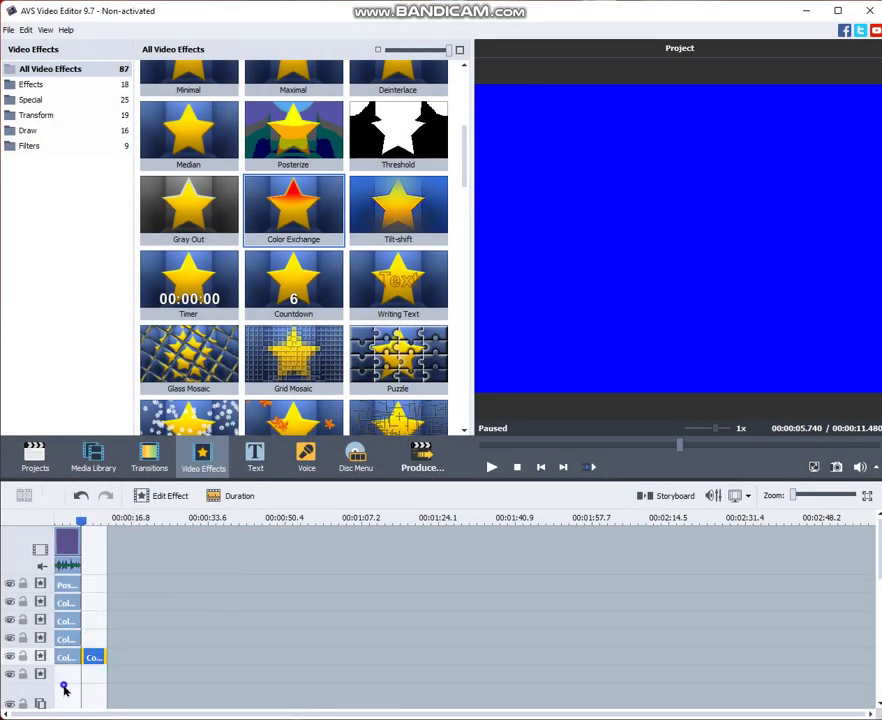
pyautogui.rightClick(65, 684)
pyautogui.click(144, 616)
pyautogui.moveTo(85, 660); pyautogui.dragTo(63, 672)
# Step: Set Color 1 of the sixth line's Color Exchange effect to the bright green sampled from the large letter block
pyautogui.rightClick(63, 671)
pyautogui.click(100, 582)
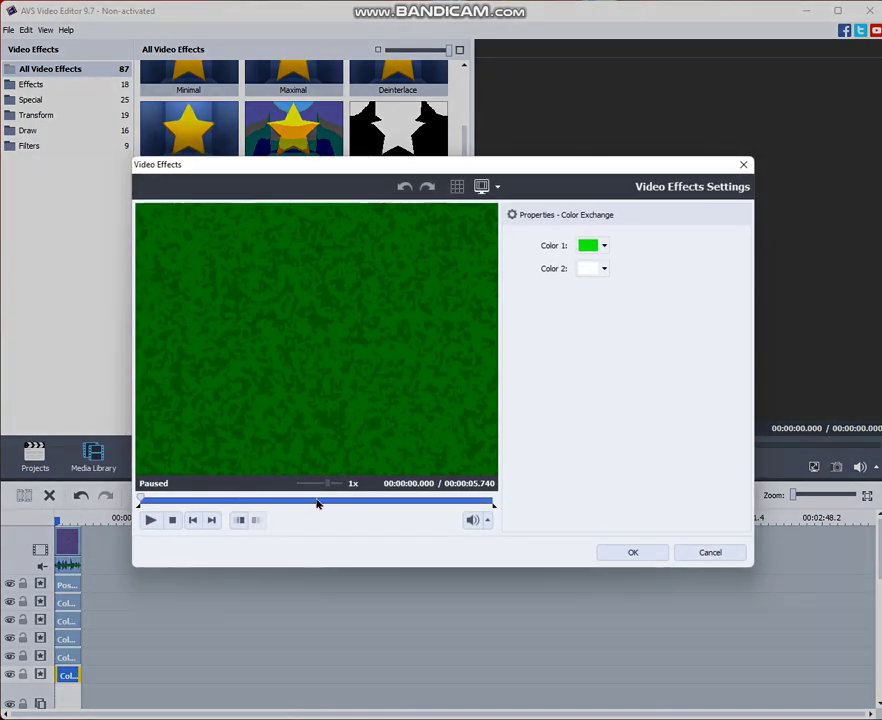
pyautogui.click(328, 499)
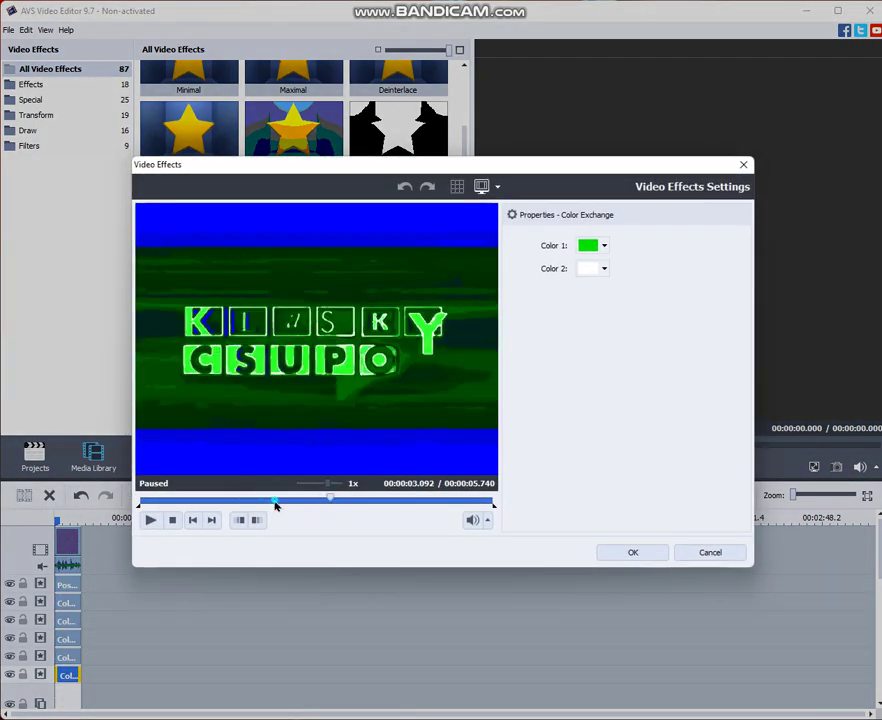
pyautogui.moveTo(277, 505); pyautogui.dragTo(288, 499)
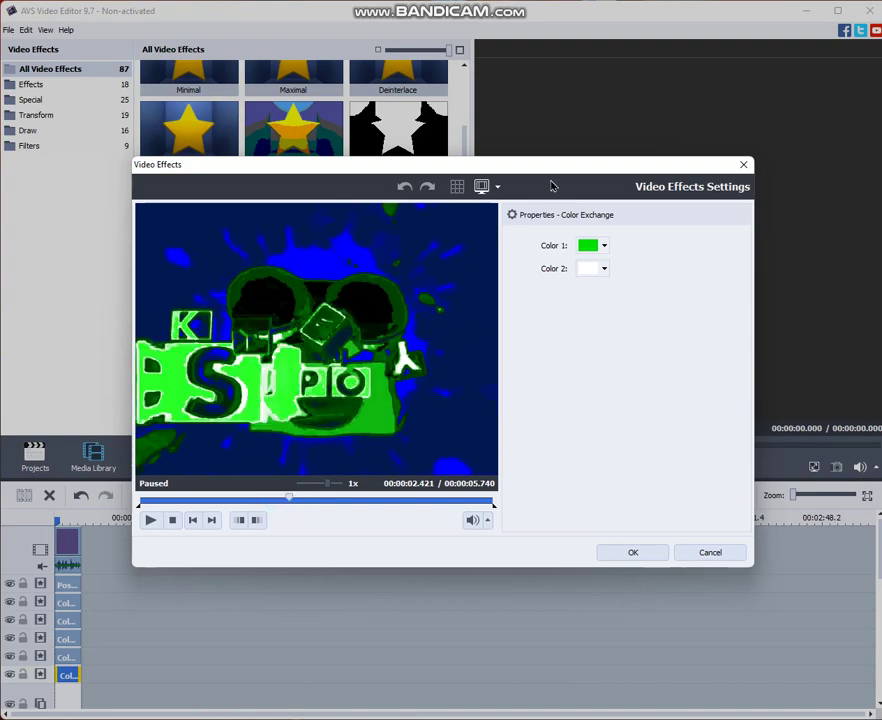
pyautogui.click(594, 250)
pyautogui.click(648, 393)
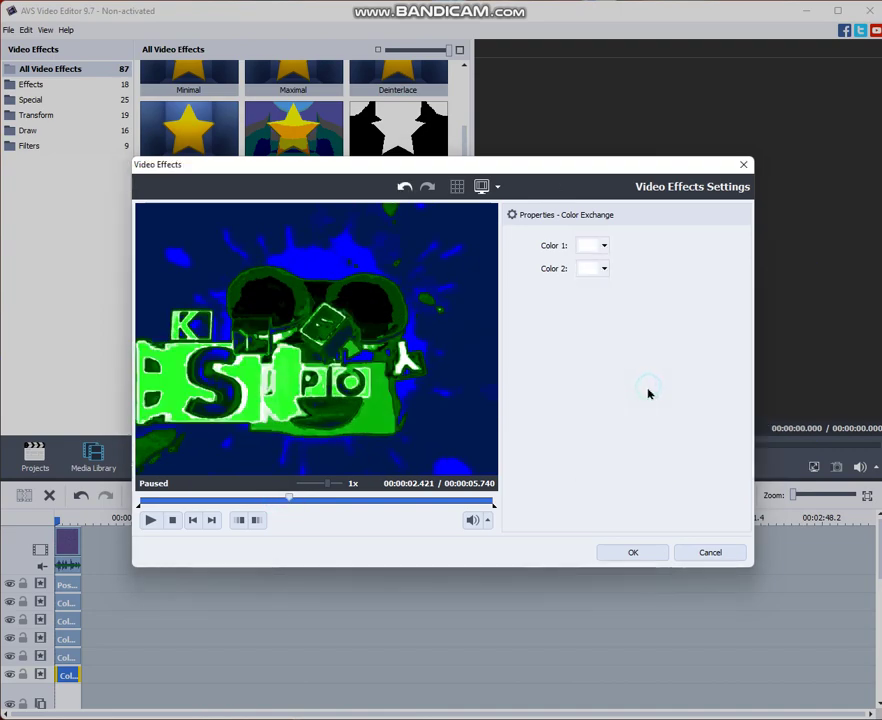
pyautogui.click(588, 245)
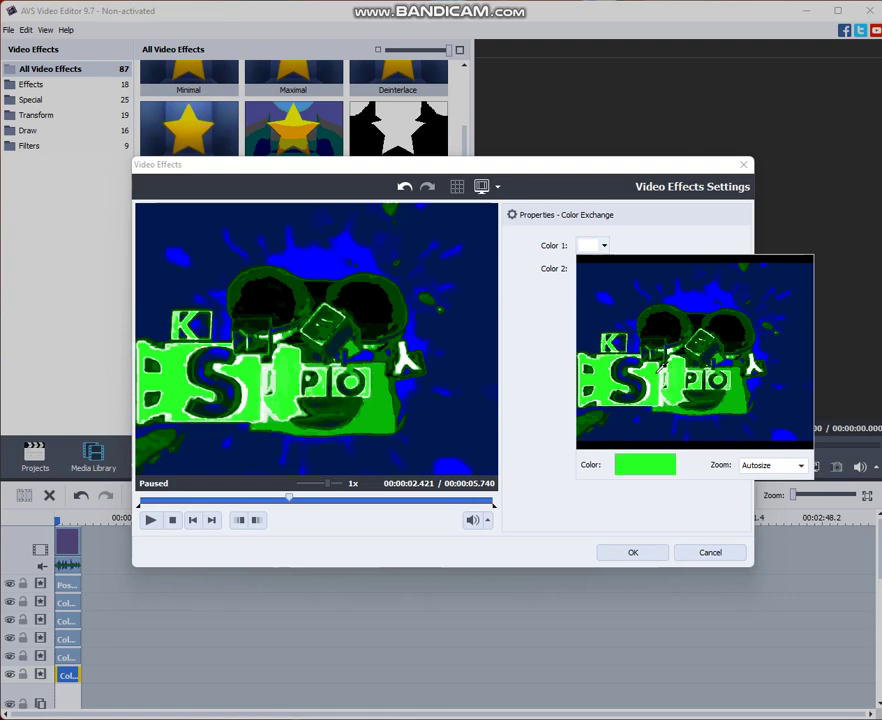
pyautogui.click(655, 377)
pyautogui.click(631, 553)
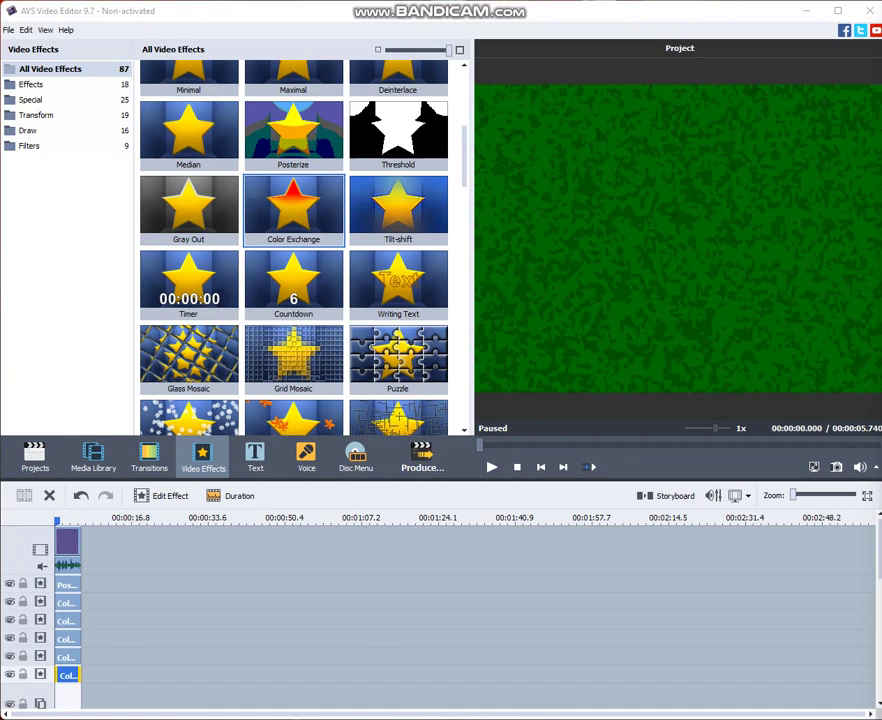
# Step: Add a seventh effects line and place a duplicate of the sixth line's Color Exchange effect on it at the clip's start
pyautogui.rightClick(109, 671)
pyautogui.click(126, 643)
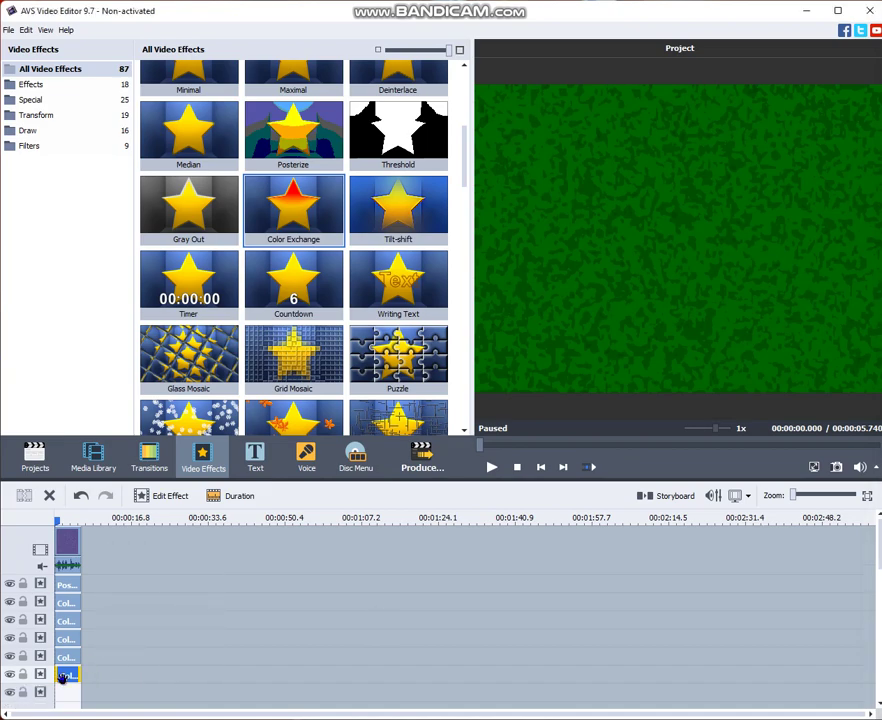
pyautogui.rightClick(63, 678)
pyautogui.click(86, 655)
# Step: Set the seventh line's Color Exchange effect to replace the dark green sampled from the letter Y with bright green
pyautogui.rightClick(69, 692)
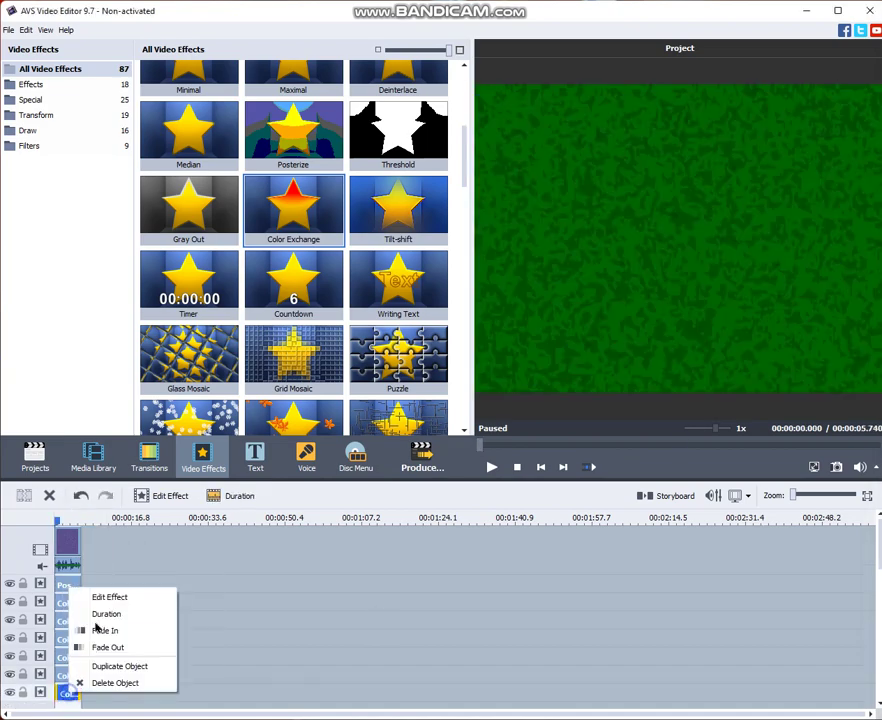
pyautogui.click(105, 598)
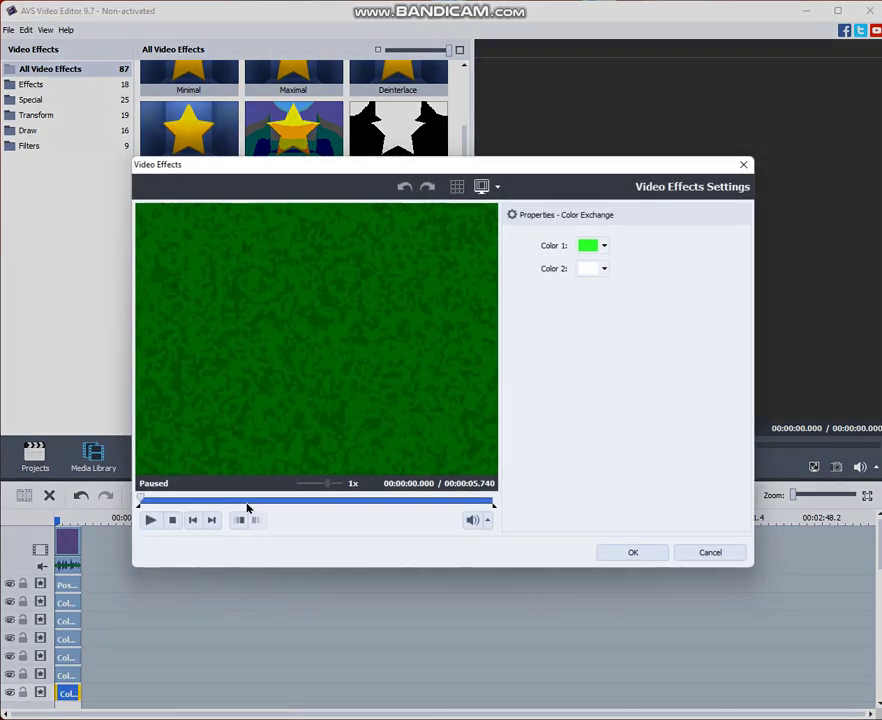
pyautogui.moveTo(247, 508); pyautogui.dragTo(377, 500)
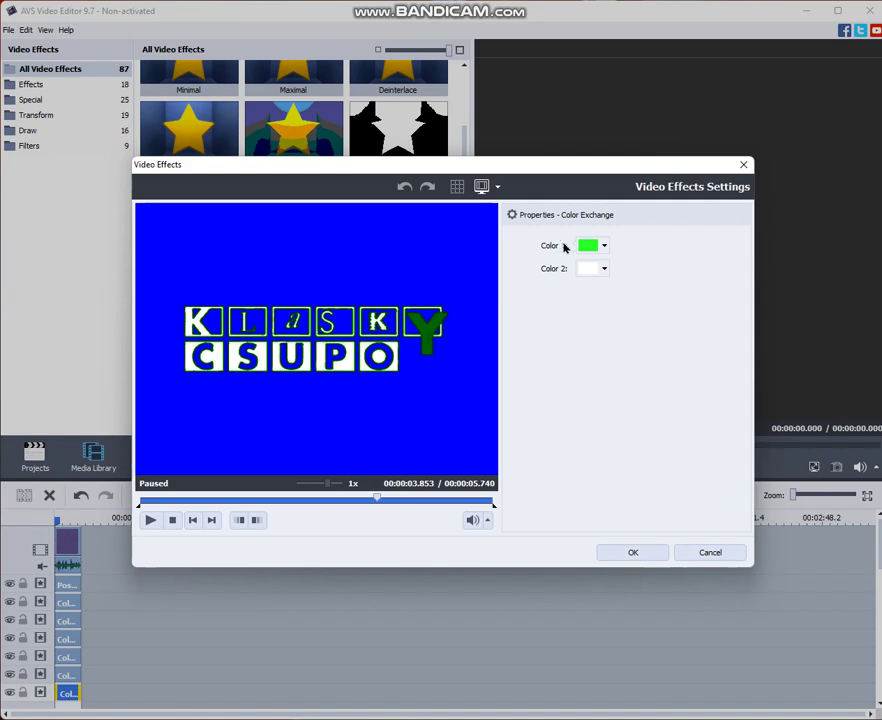
pyautogui.click(428, 332)
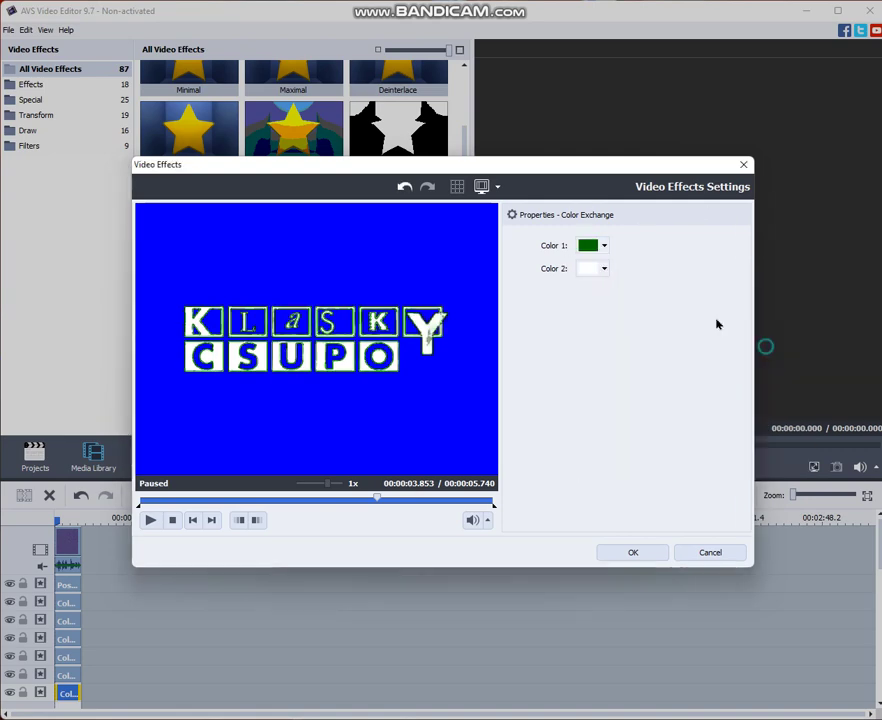
pyautogui.click(603, 269)
pyautogui.click(631, 334)
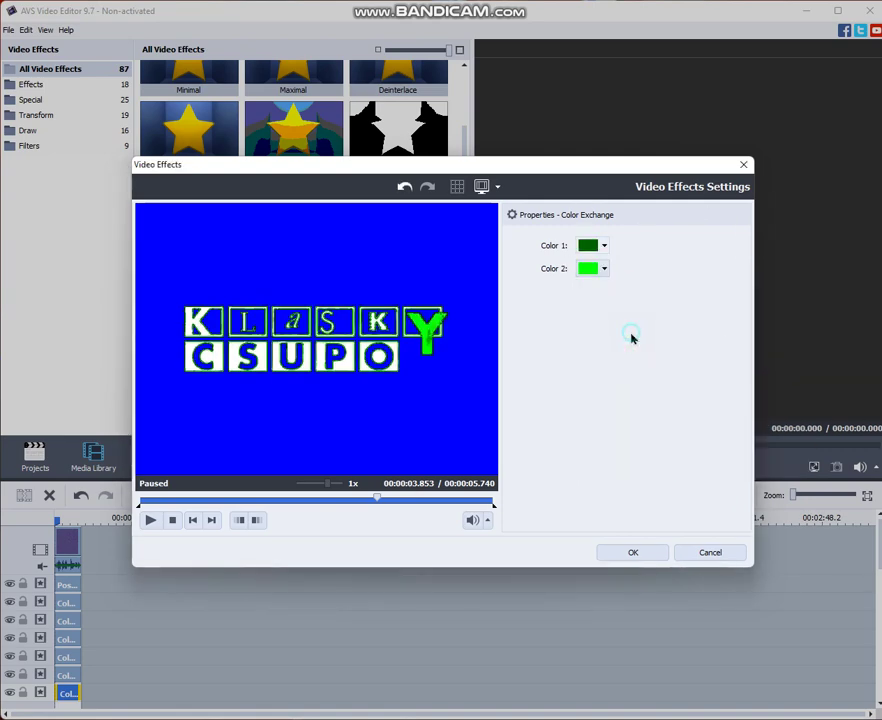
pyautogui.click(612, 556)
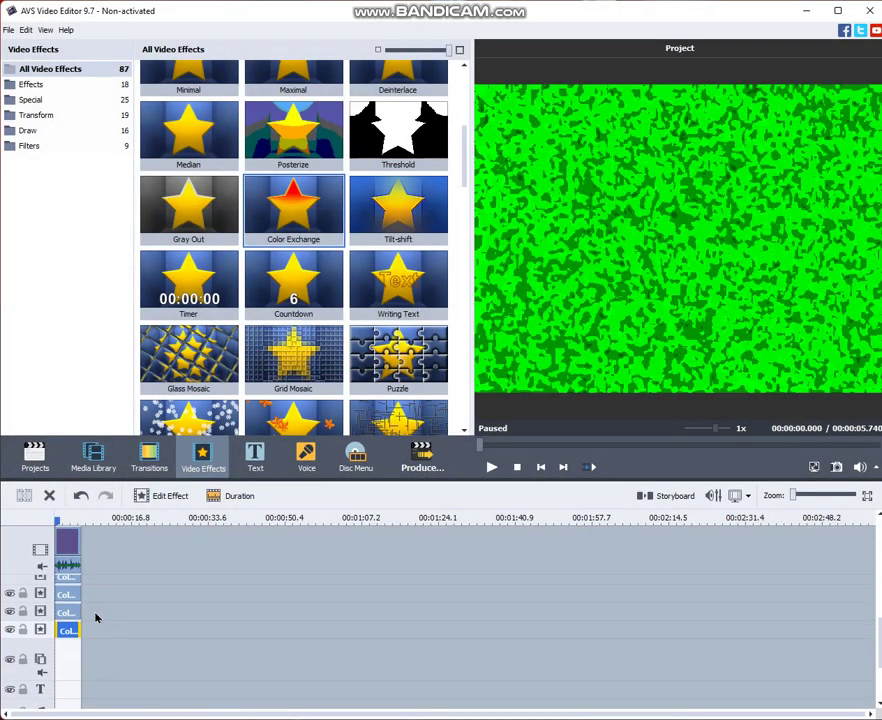
# Step: Add an eighth effects line and move a duplicate of the dark-green-to-bright-green Color Exchange effect onto it at the clip's start
pyautogui.scroll(-1, 96, 617)
pyautogui.rightClick(93, 610)
pyautogui.click(136, 586)
pyautogui.rightClick(61, 606)
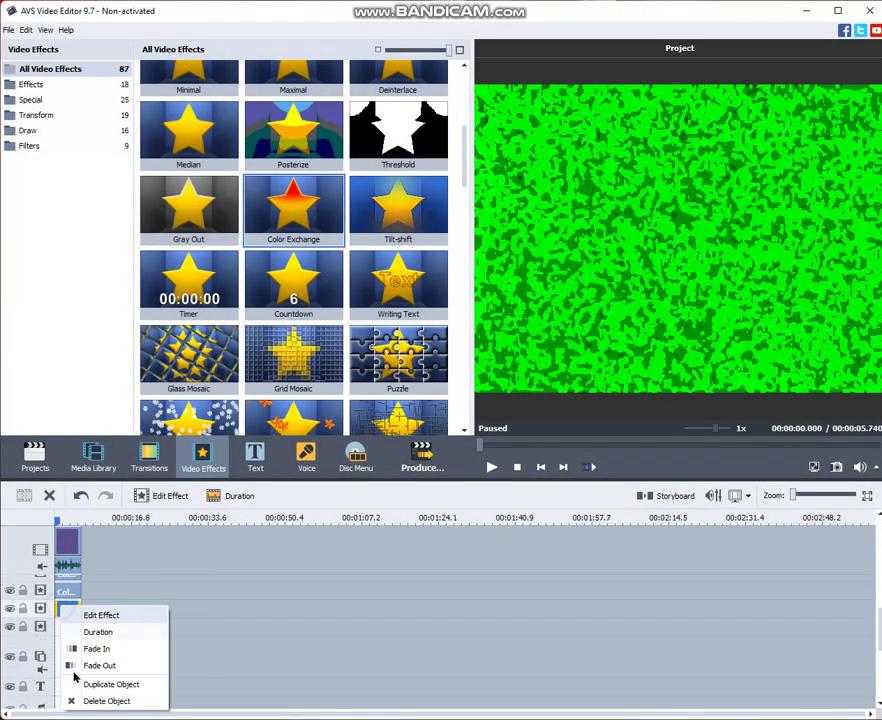
pyautogui.click(80, 684)
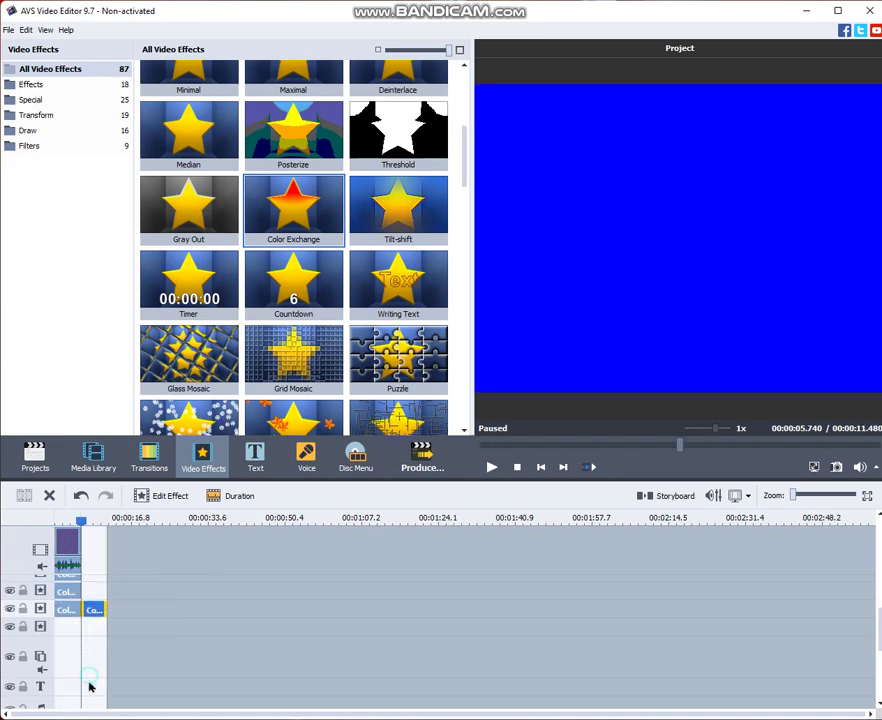
pyautogui.moveTo(89, 610); pyautogui.dragTo(65, 630)
# Step: Try replacing the bright green of the hand with black in the eighth line's Color Exchange effect
pyautogui.rightClick(78, 628)
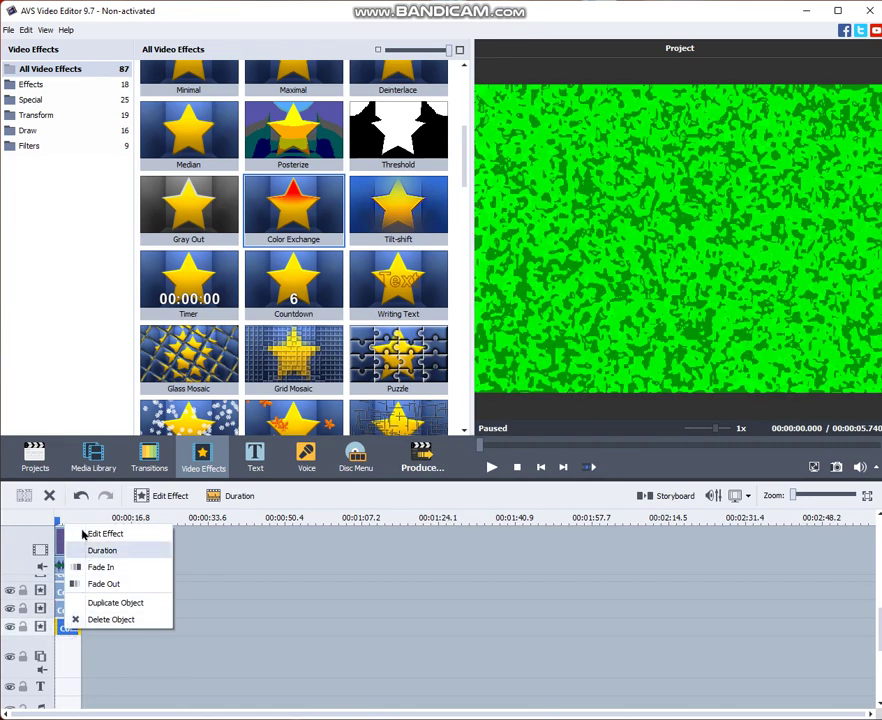
pyautogui.click(85, 534)
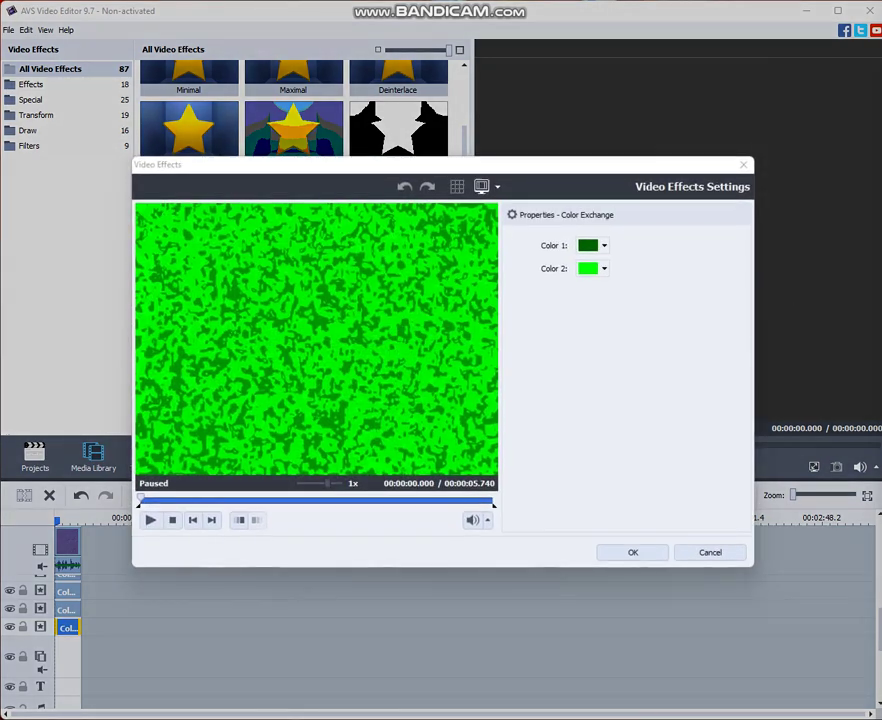
pyautogui.click(238, 500)
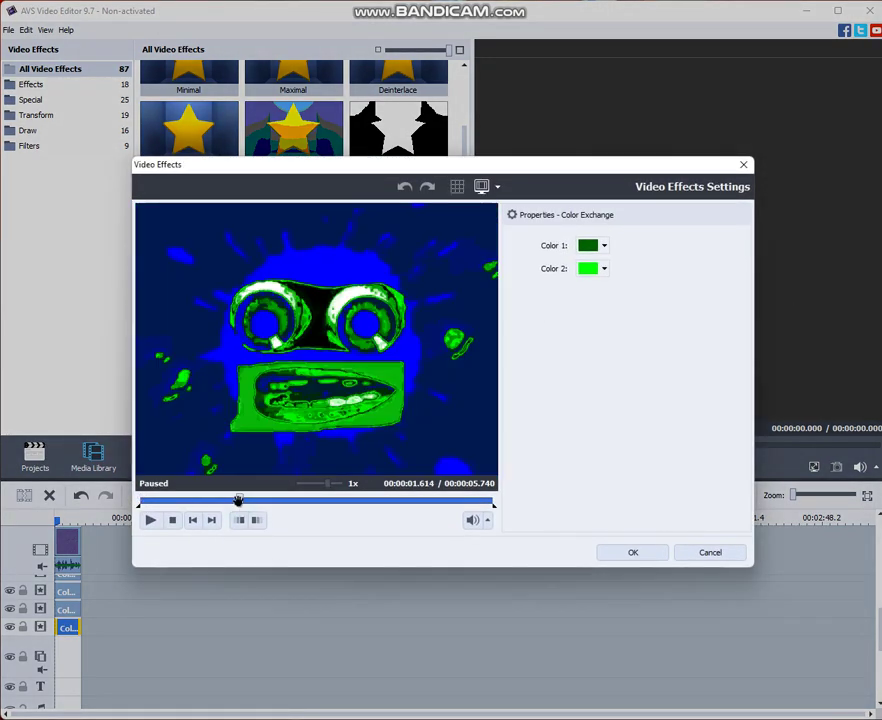
pyautogui.moveTo(236, 505); pyautogui.dragTo(201, 499)
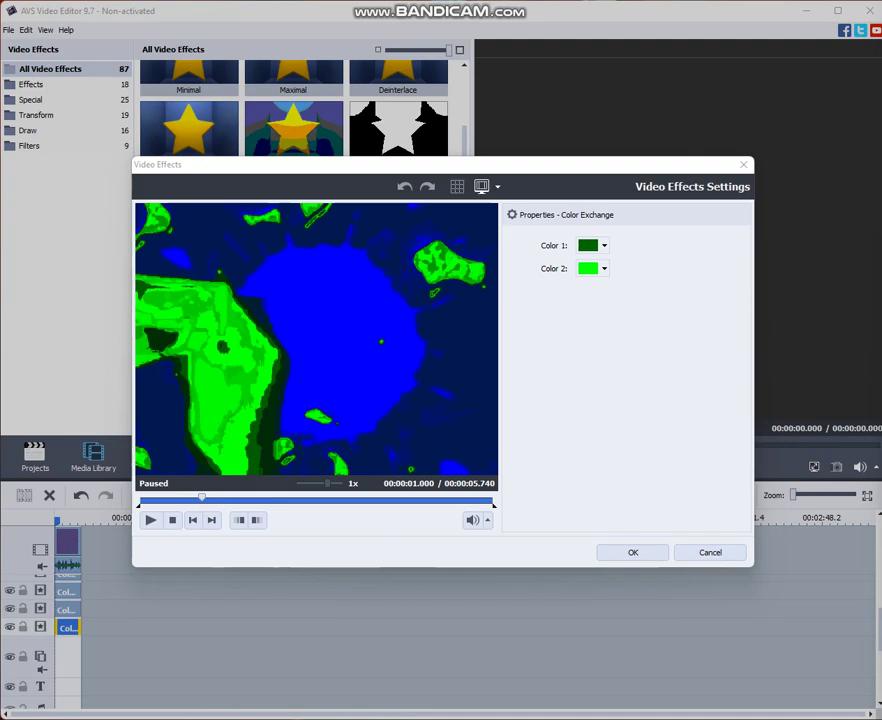
pyautogui.moveTo(238, 499); pyautogui.dragTo(208, 496)
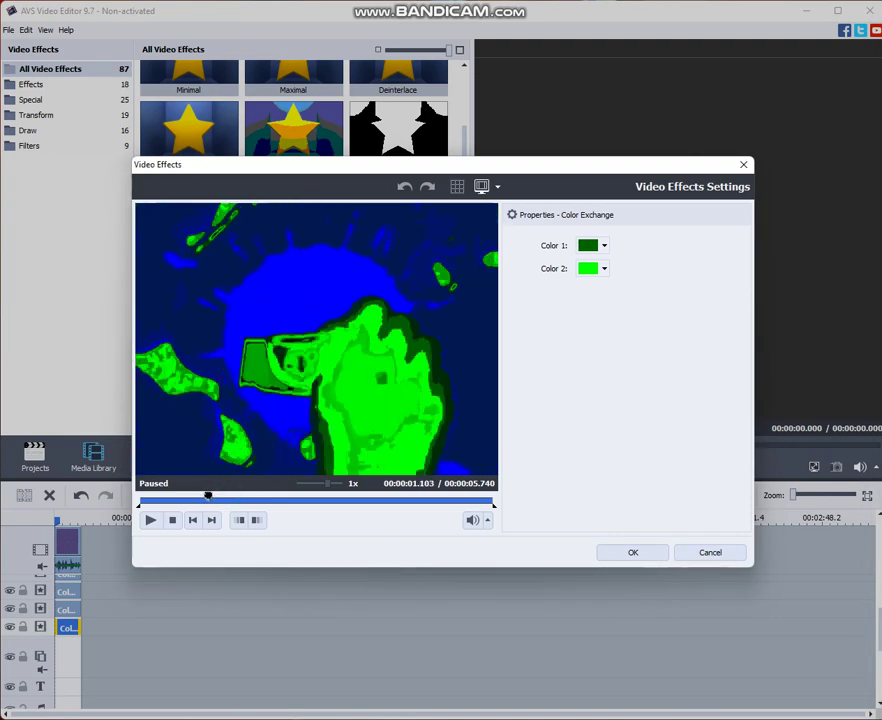
pyautogui.click(581, 250)
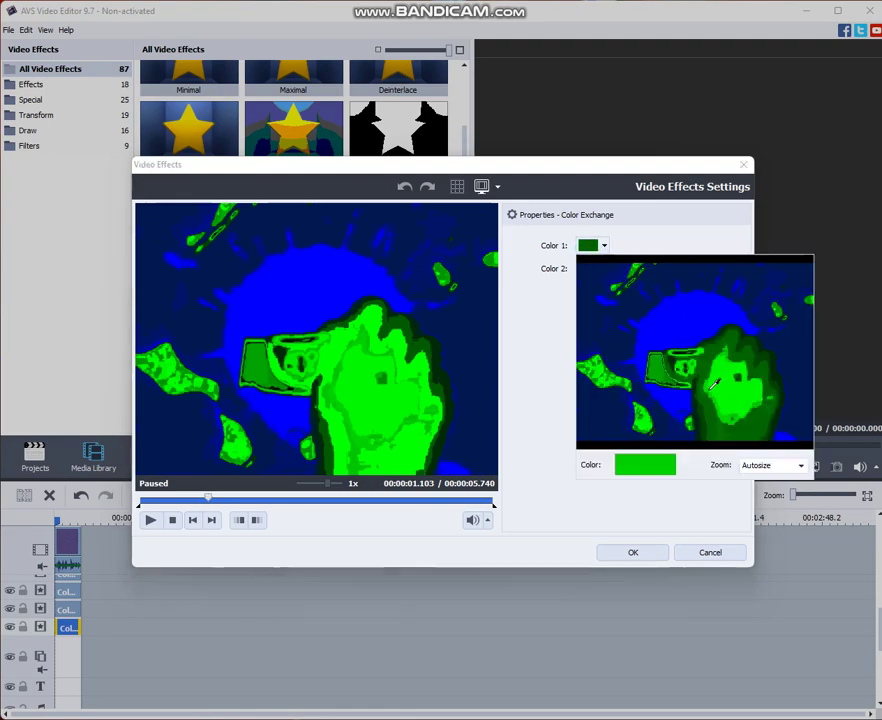
pyautogui.click(651, 308)
pyautogui.click(594, 272)
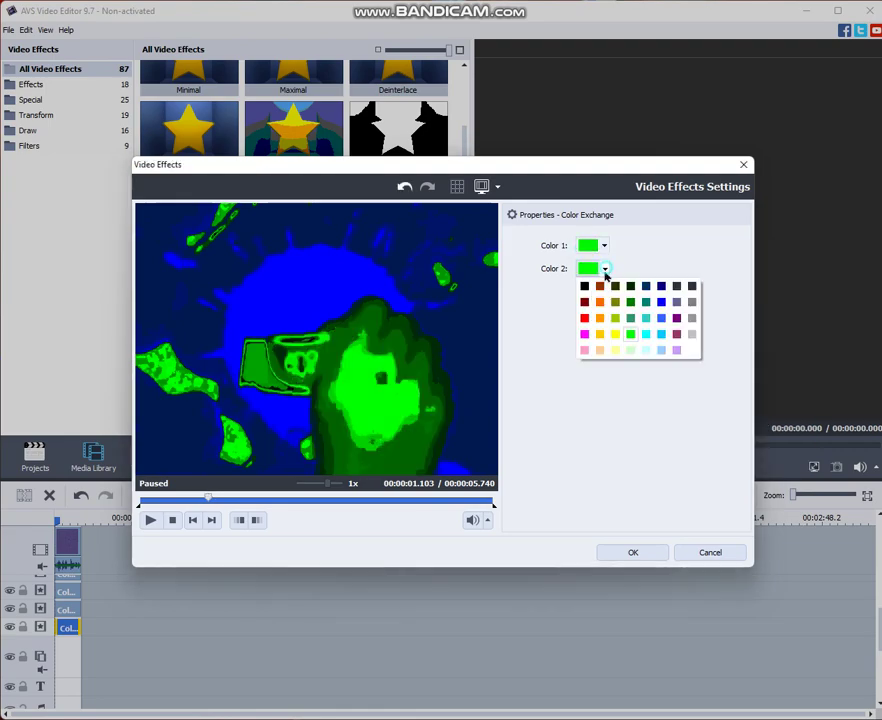
pyautogui.click(586, 287)
# Step: Try replacing the dark green sampled from the hand with pale green and with bright green in the same effect
pyautogui.moveTo(300, 503); pyautogui.dragTo(209, 499)
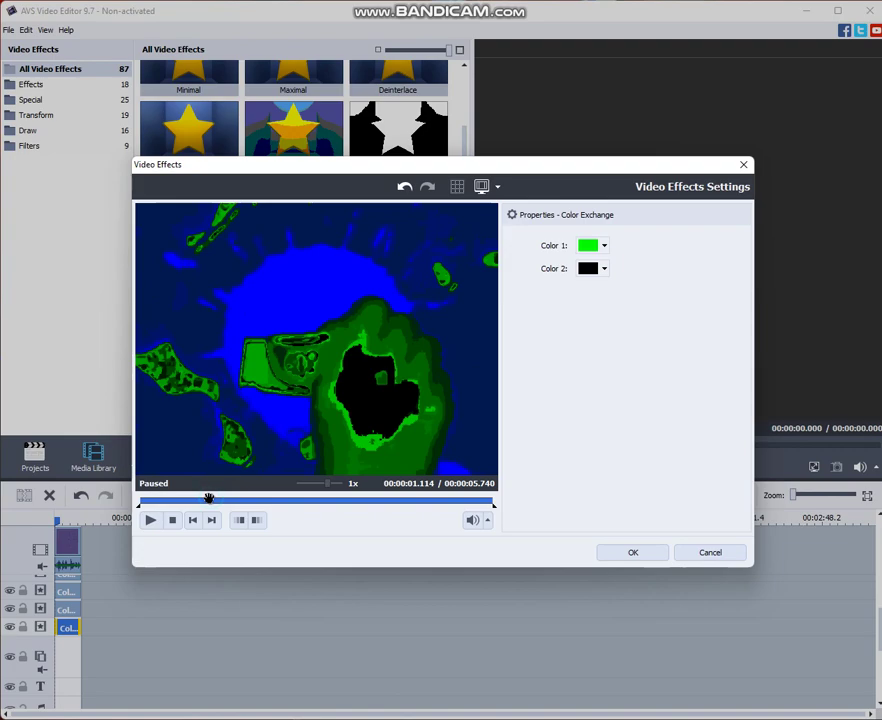
pyautogui.click(590, 248)
pyautogui.click(599, 329)
pyautogui.click(597, 245)
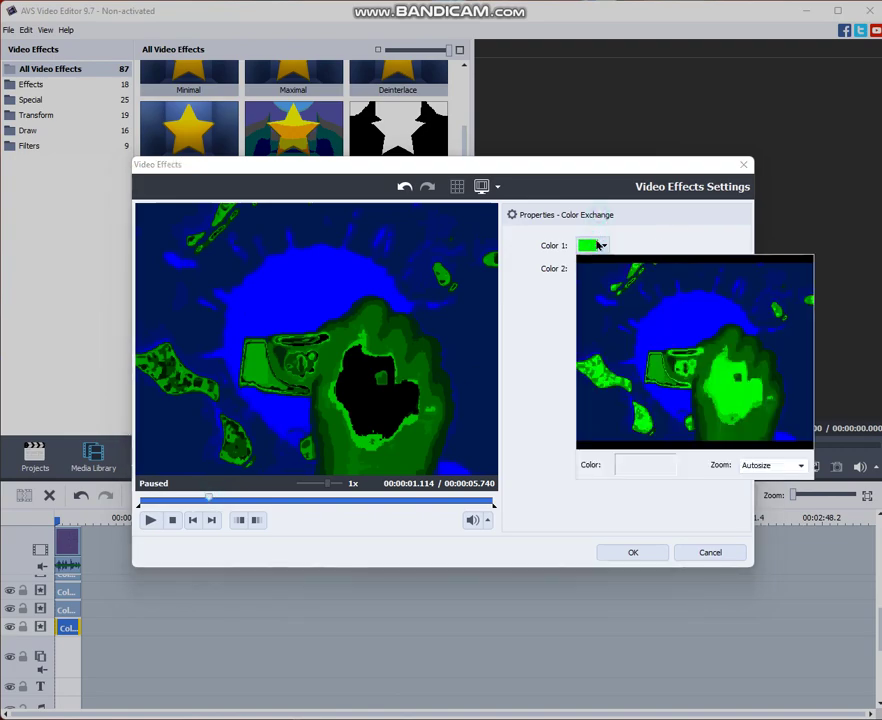
pyautogui.click(598, 245)
pyautogui.click(598, 245)
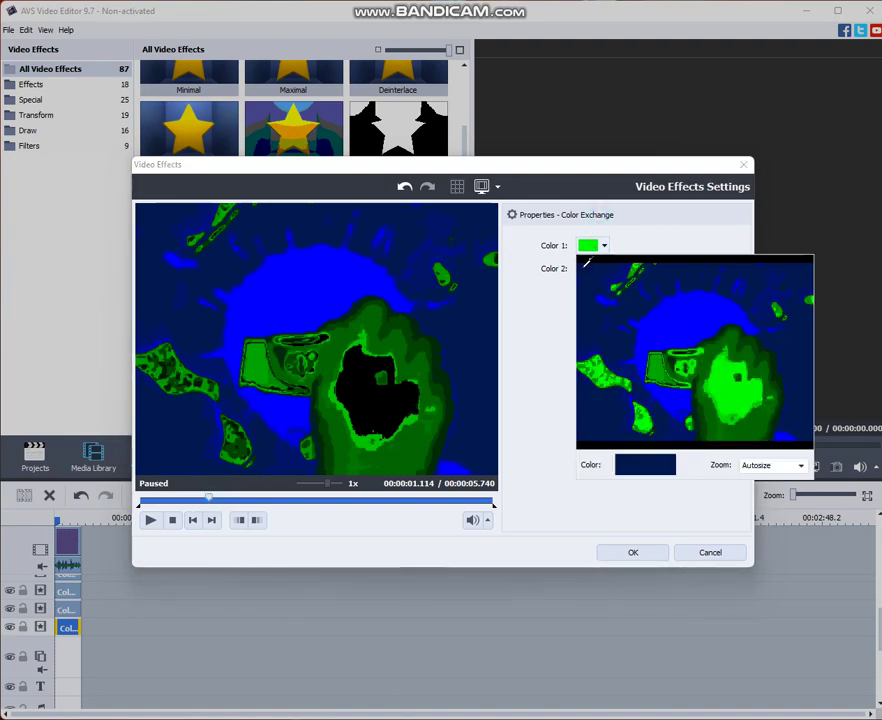
pyautogui.click(767, 425)
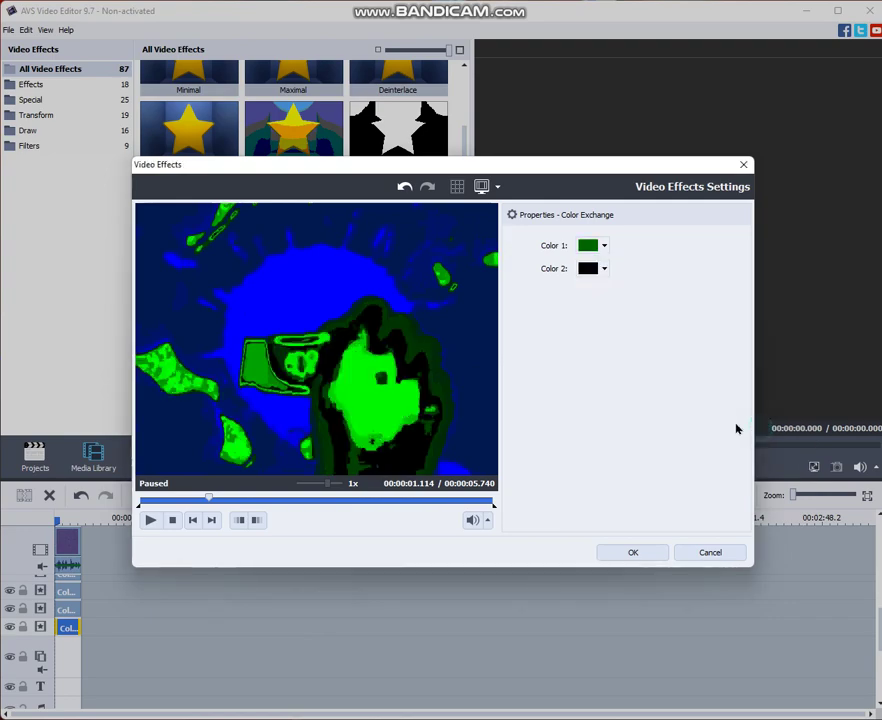
pyautogui.click(605, 268)
pyautogui.click(630, 351)
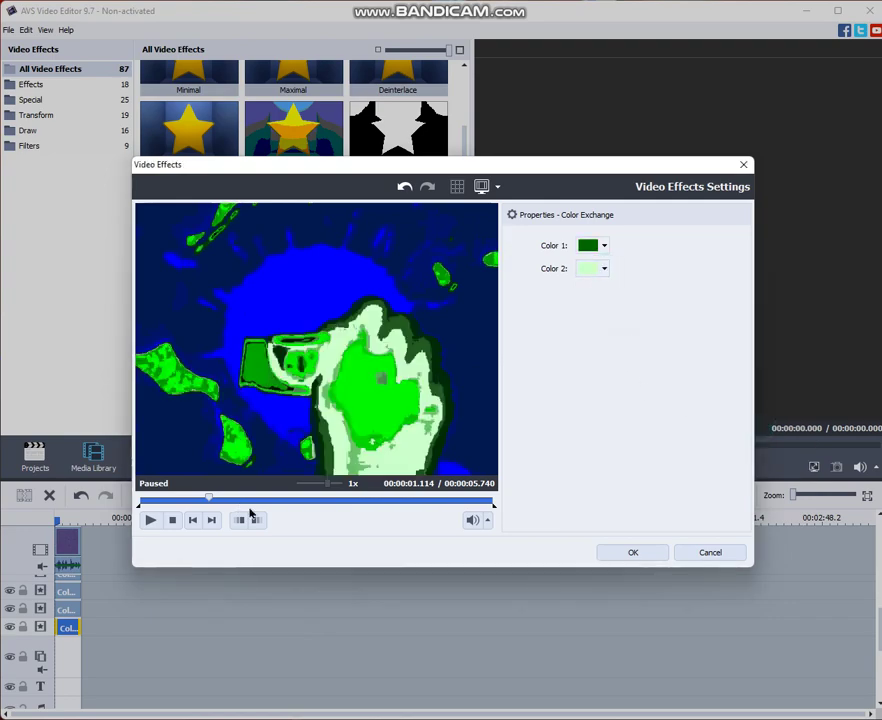
pyautogui.click(605, 268)
pyautogui.click(631, 331)
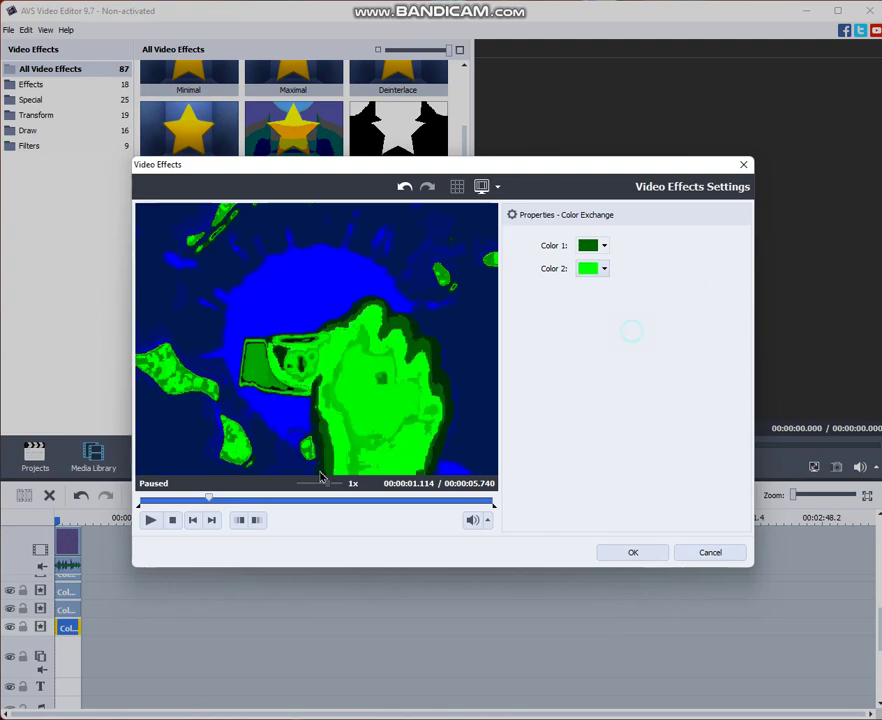
# Step: Try replacing the medium green around the mouth with very dark green, and discard the changes to the eighth line's effect
pyautogui.moveTo(303, 498); pyautogui.dragTo(247, 498)
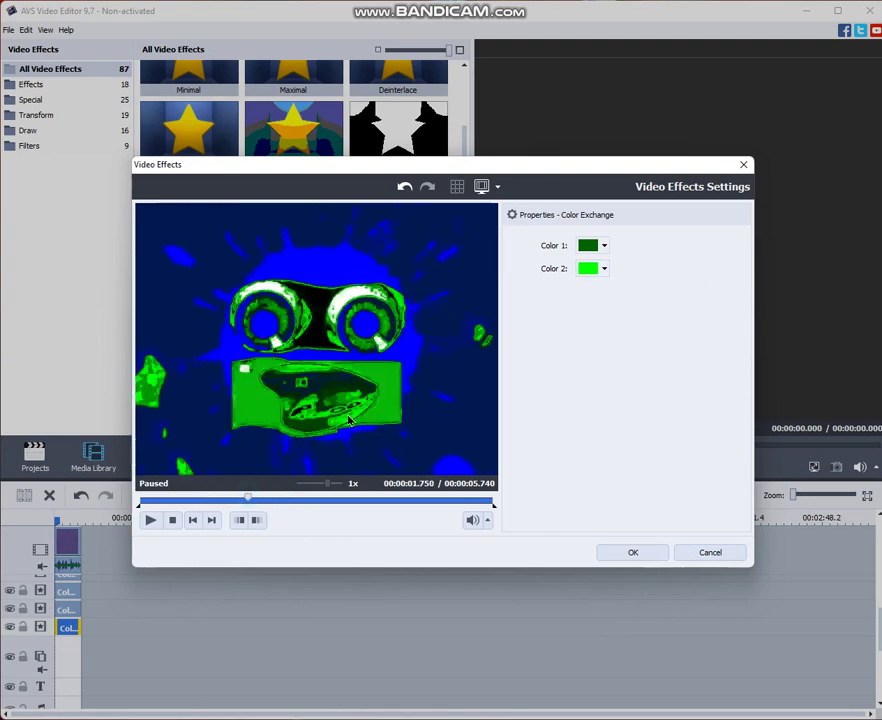
pyautogui.click(590, 247)
pyautogui.click(648, 372)
pyautogui.click(604, 268)
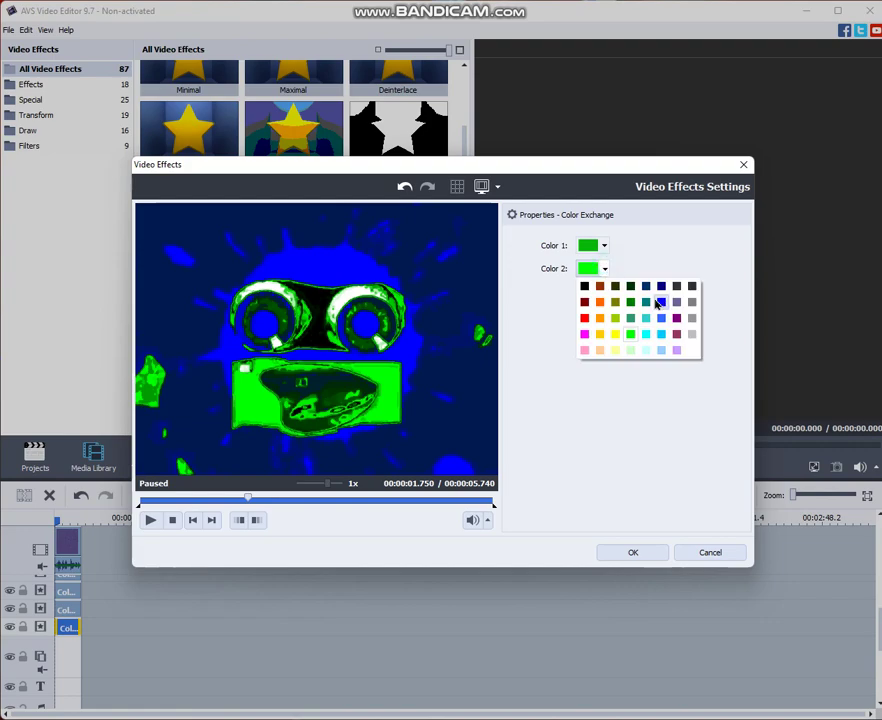
pyautogui.click(629, 288)
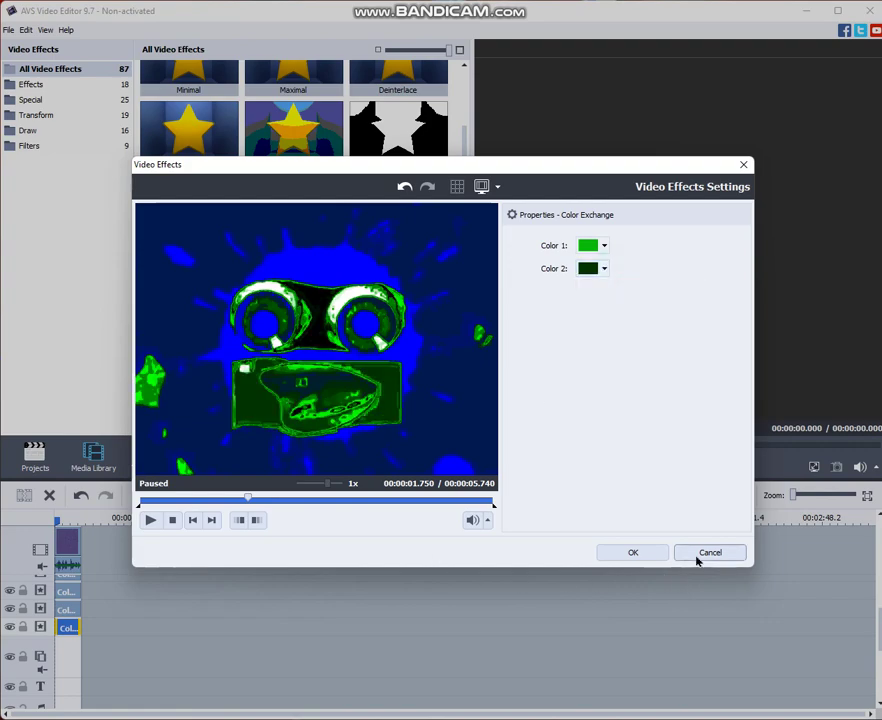
pyautogui.click(697, 558)
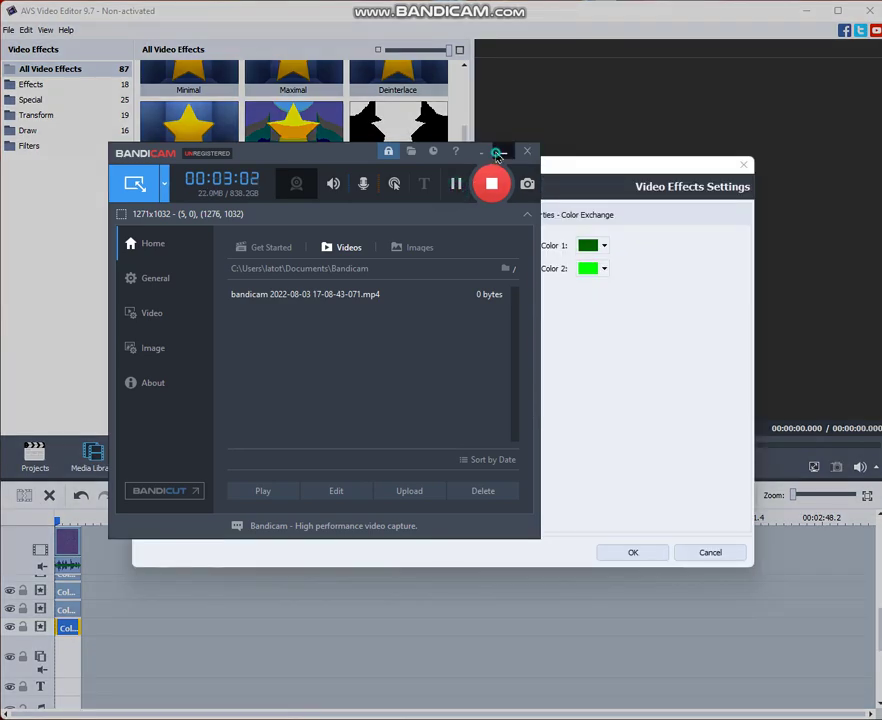
pyautogui.click(504, 151)
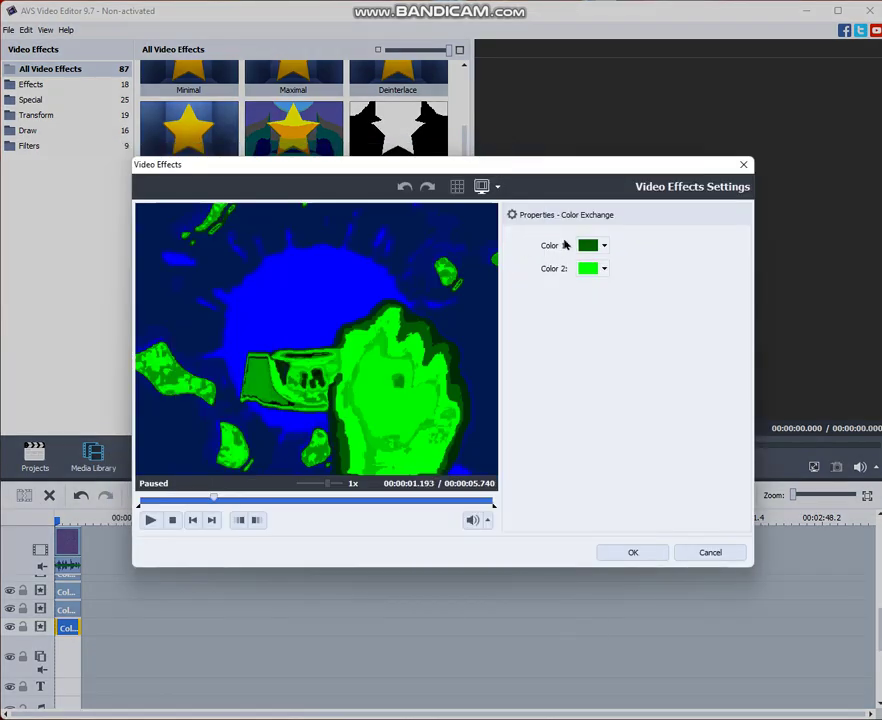
# Step: Replace the medium green around the mouth with gray in the eighth line's Color Exchange effect, with the preview sound muted
pyautogui.click(231, 500)
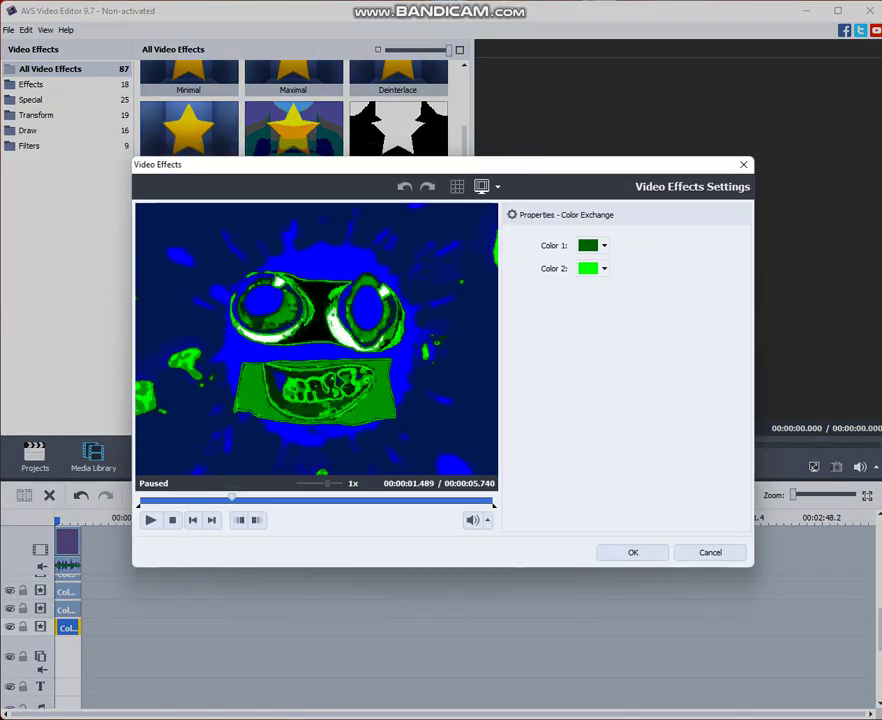
pyautogui.click(469, 522)
pyautogui.click(150, 520)
pyautogui.click(149, 521)
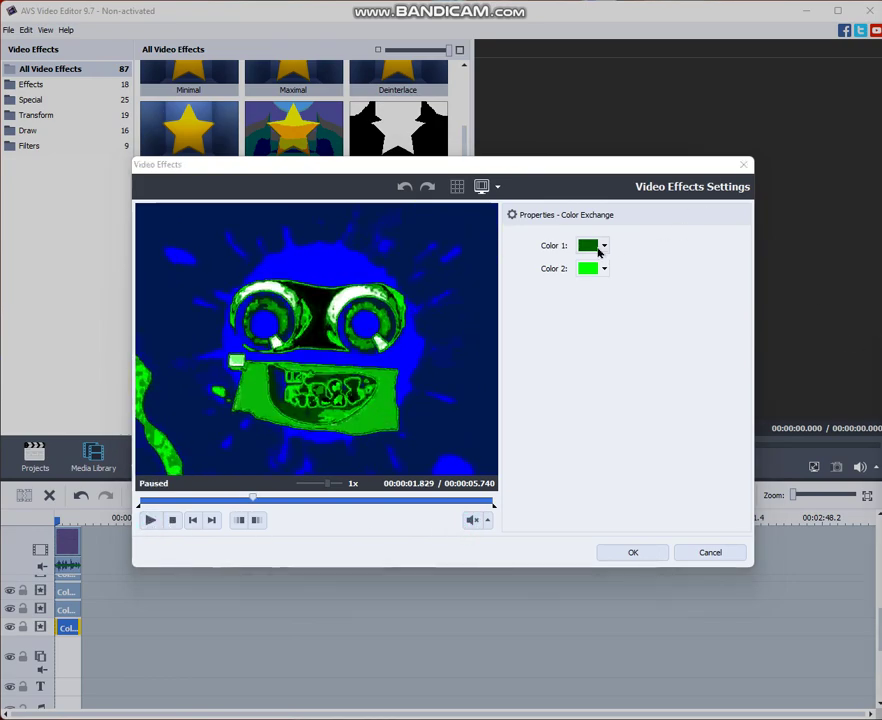
pyautogui.click(601, 248)
pyautogui.click(610, 303)
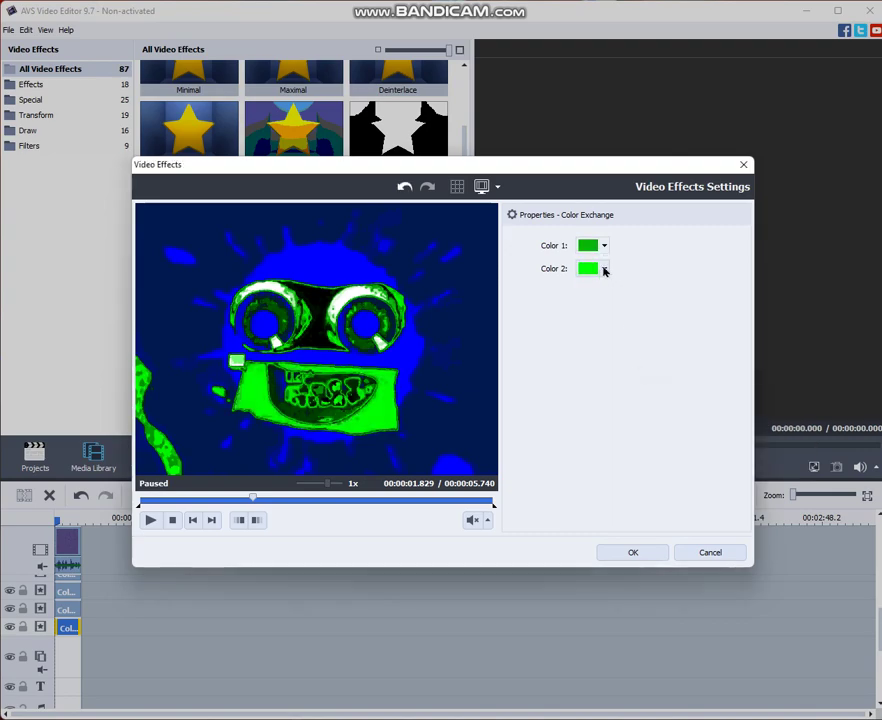
pyautogui.click(604, 270)
pyautogui.click(687, 302)
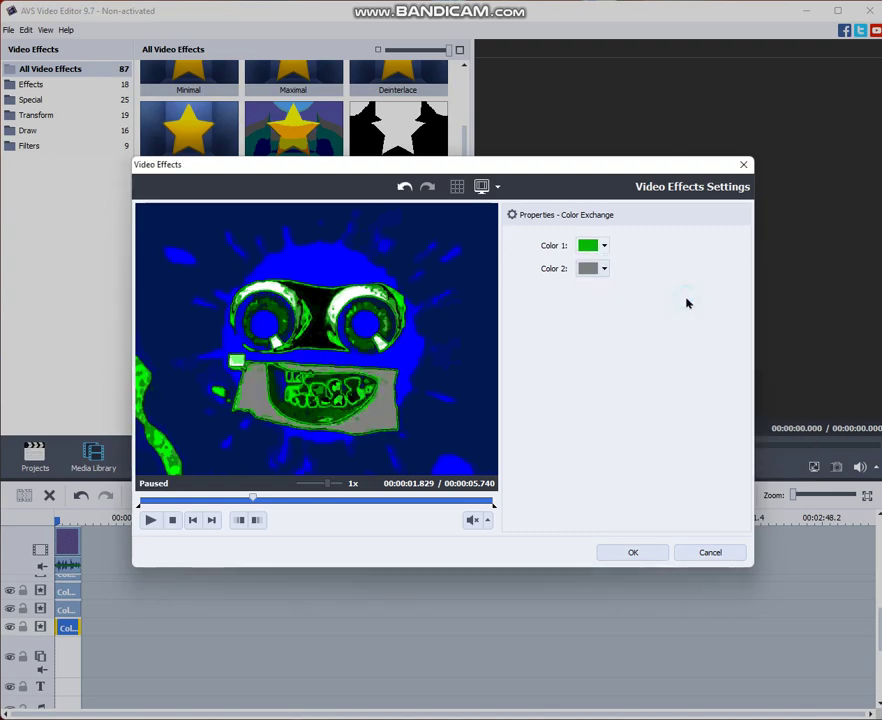
pyautogui.click(626, 560)
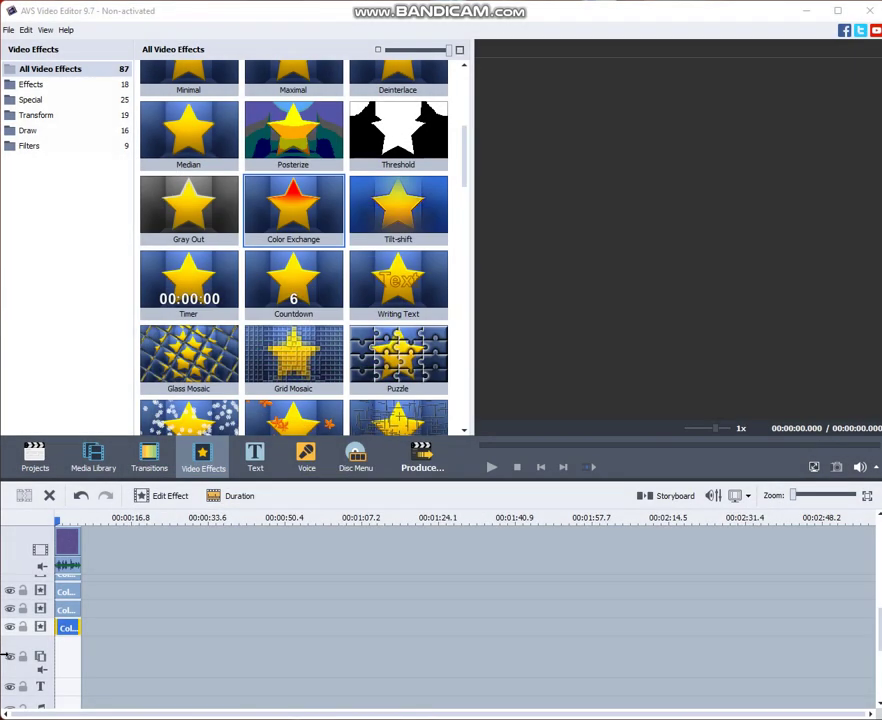
# Step: Add a ninth effects line and move a duplicate of the green-to-gray Color Exchange effect onto it at the clip's start
pyautogui.rightClick(110, 609)
pyautogui.click(127, 585)
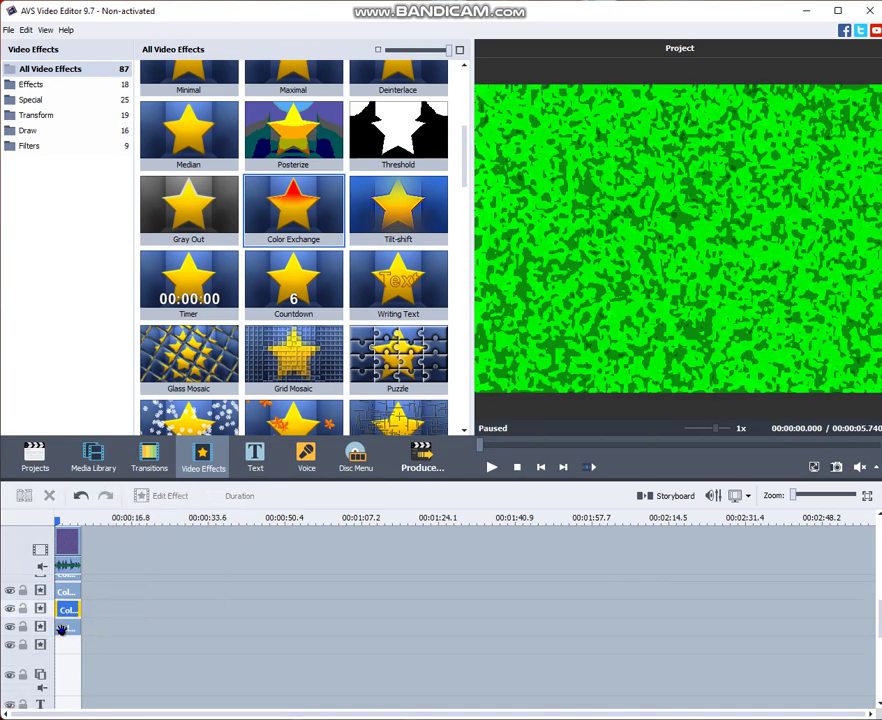
pyautogui.rightClick(72, 627)
pyautogui.click(89, 604)
pyautogui.moveTo(78, 640); pyautogui.dragTo(68, 645)
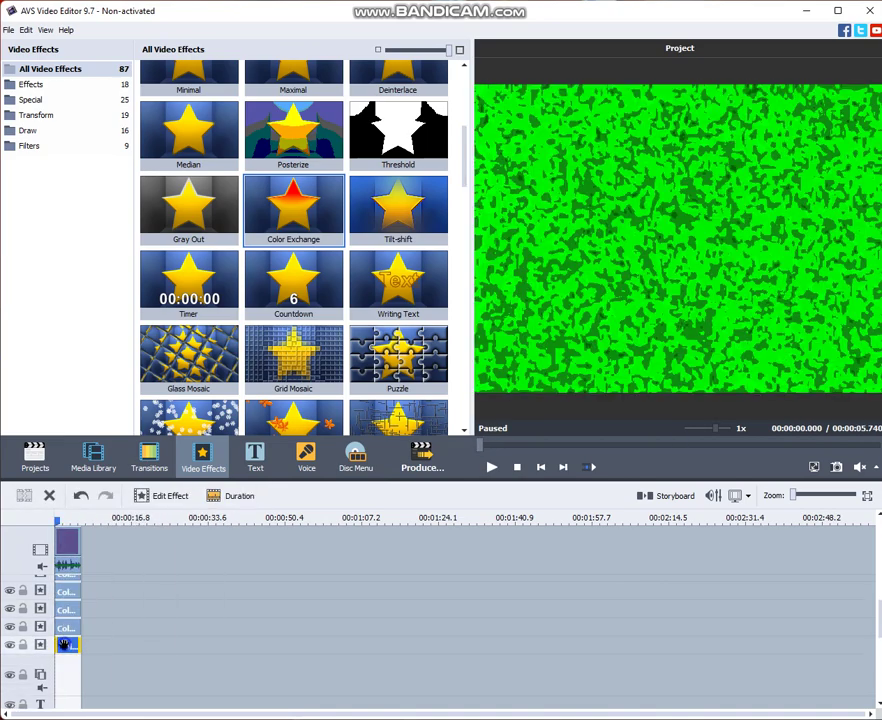
# Step: Replace the dark blue background with teal in the ninth line's Color Exchange effect
pyautogui.rightClick(75, 643)
pyautogui.click(95, 549)
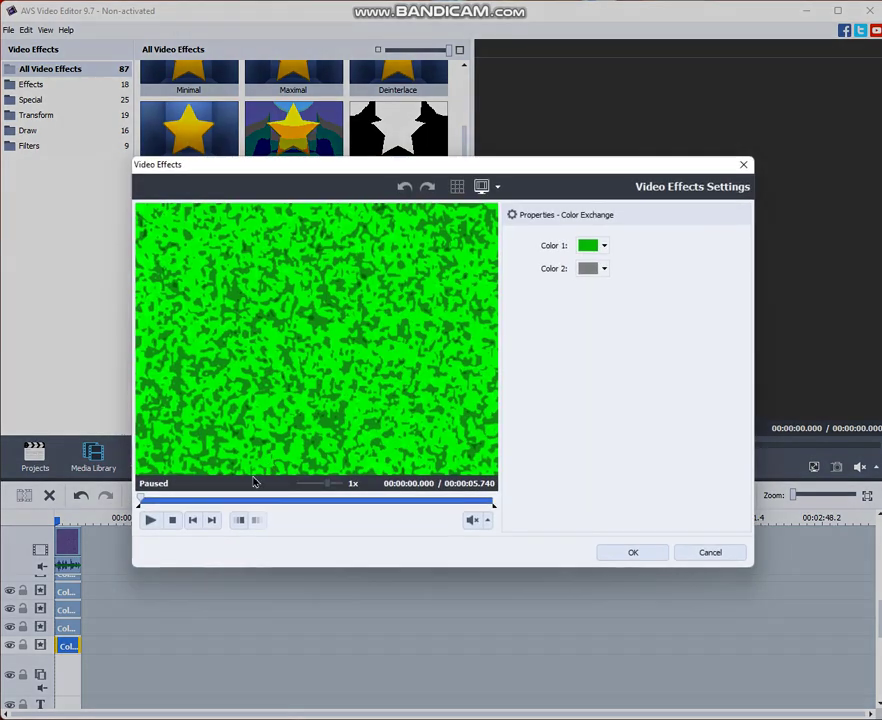
pyautogui.click(239, 500)
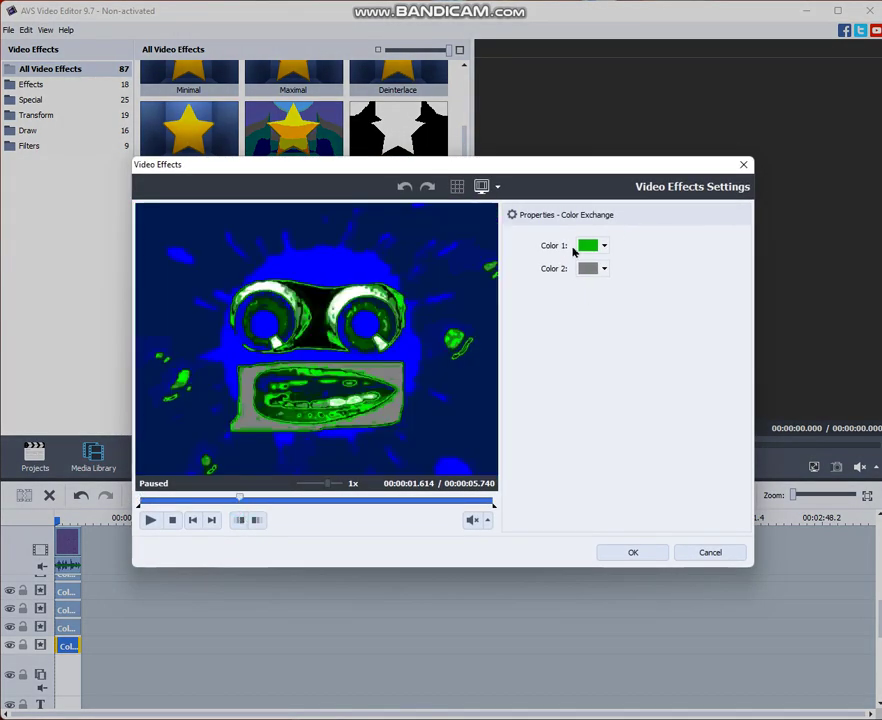
pyautogui.click(587, 247)
pyautogui.click(612, 315)
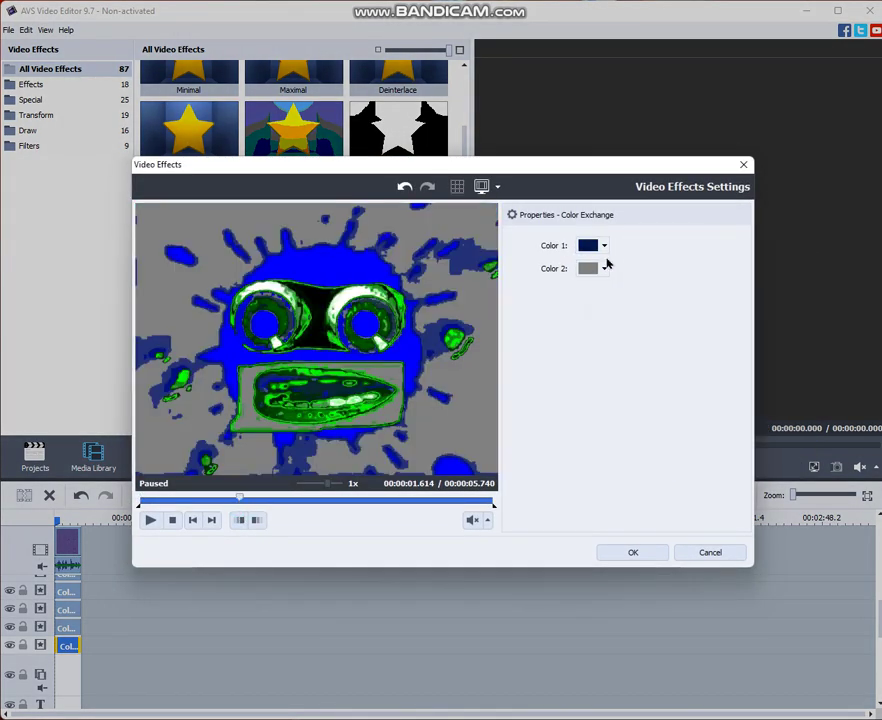
pyautogui.click(604, 268)
pyautogui.click(630, 302)
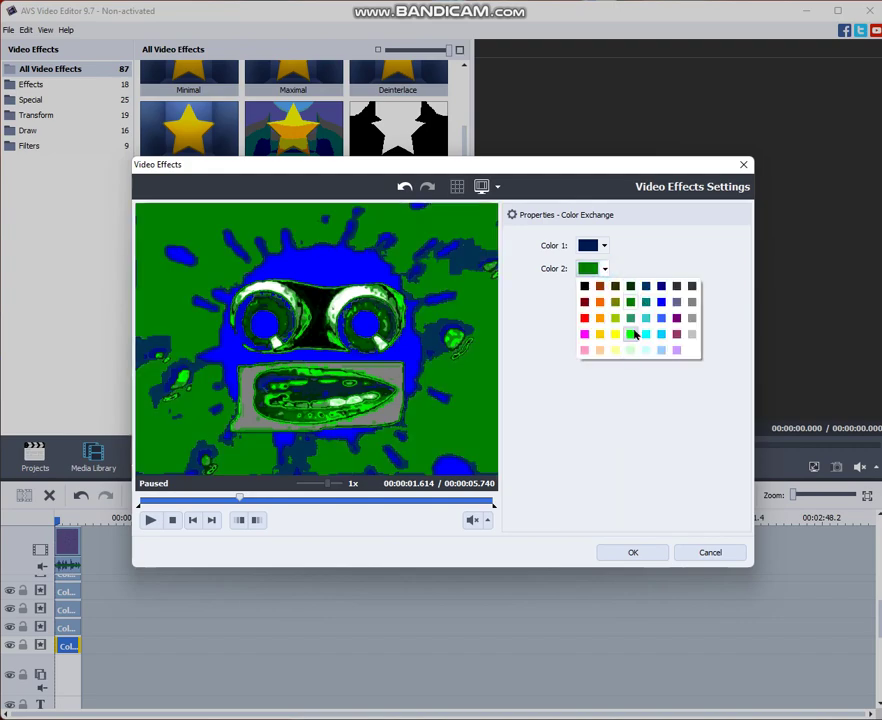
pyautogui.click(646, 302)
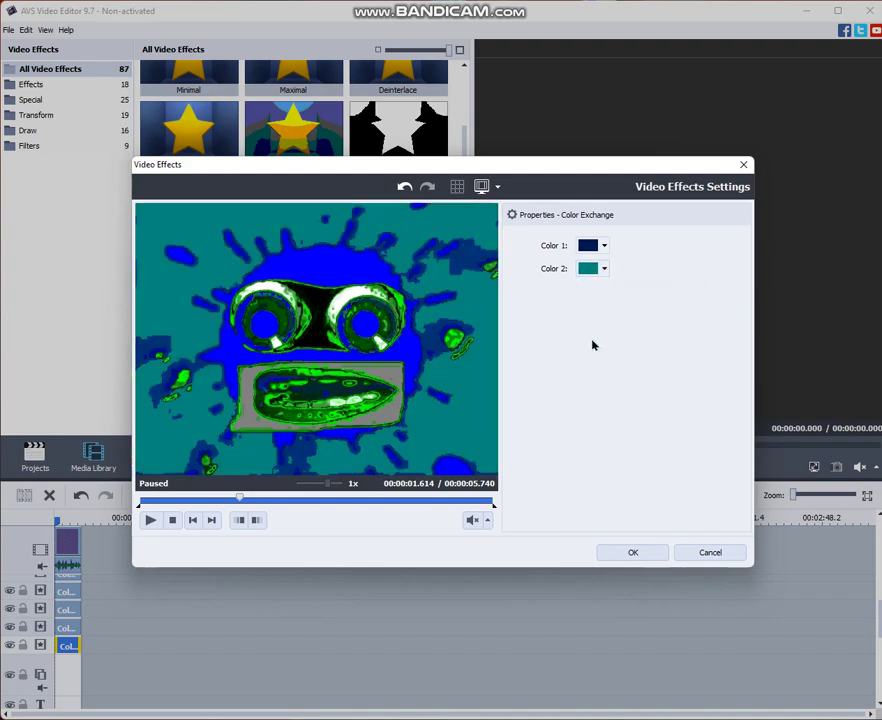
pyautogui.click(633, 553)
# Step: Add a tenth effects line and move a duplicate of the dark-blue-to-teal Color Exchange effect onto it at the clip's start
pyautogui.rightClick(114, 524)
pyautogui.click(126, 617)
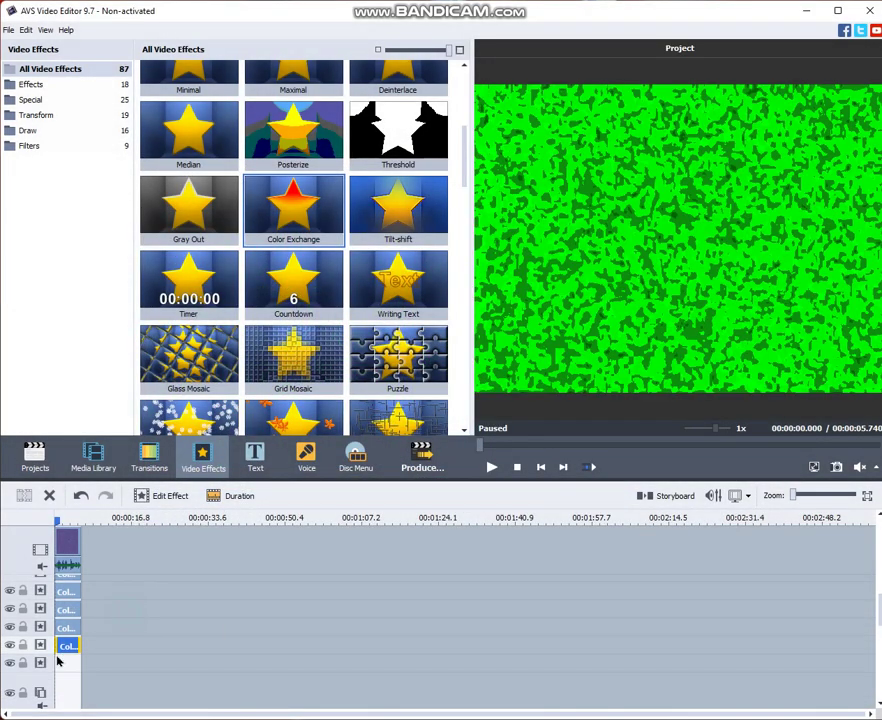
pyautogui.rightClick(58, 658)
pyautogui.click(66, 641)
pyautogui.rightClick(62, 650)
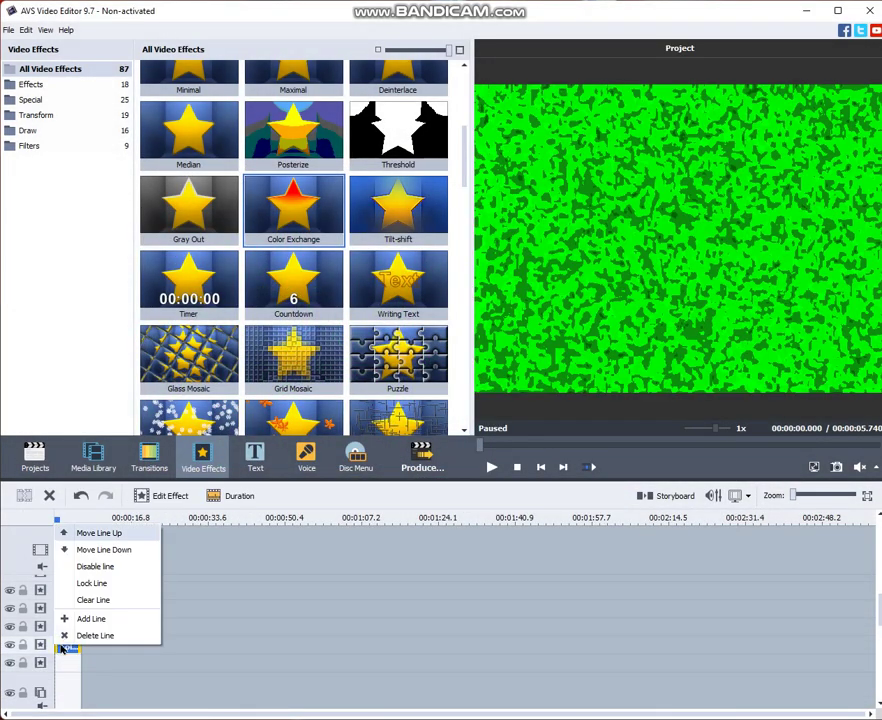
pyautogui.rightClick(60, 650)
pyautogui.click(92, 623)
pyautogui.moveTo(94, 646); pyautogui.dragTo(64, 665)
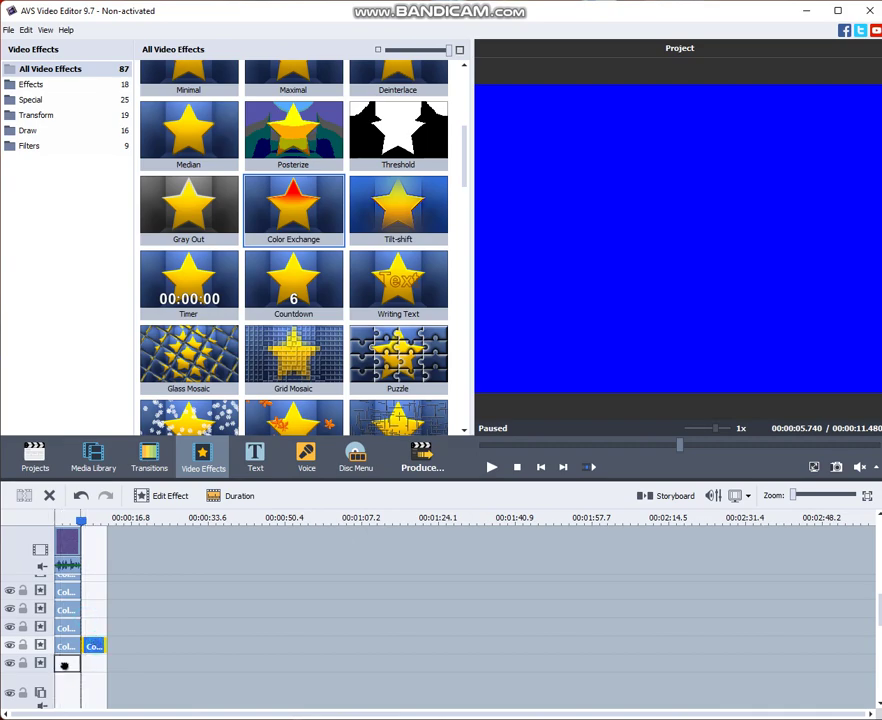
# Step: Replace the dark green sampled from the eye's ring with bright green in the tenth line's Color Exchange effect
pyautogui.rightClick(66, 664)
pyautogui.click(114, 572)
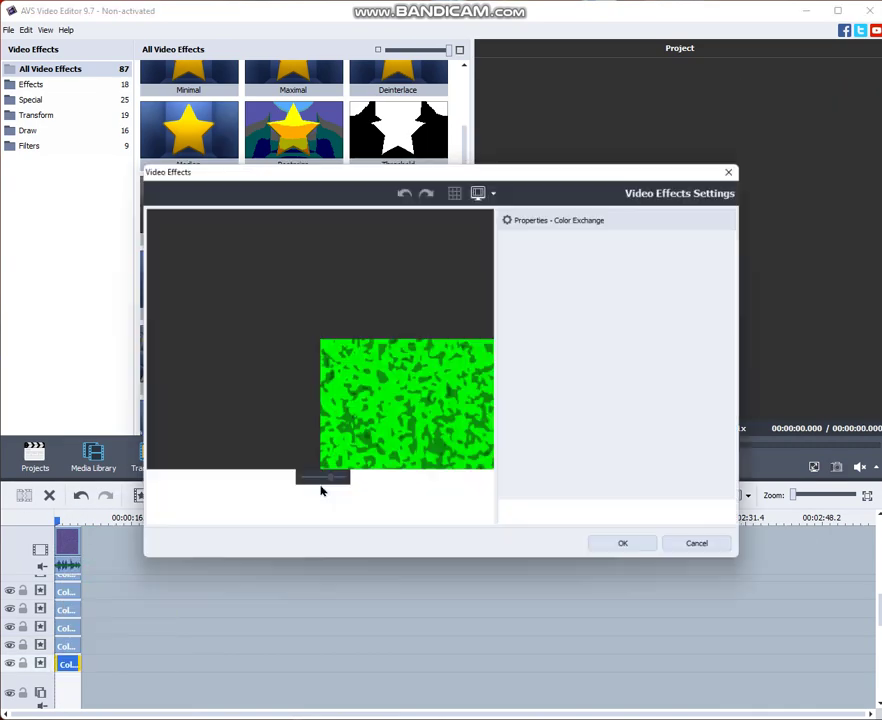
pyautogui.click(275, 497)
pyautogui.click(224, 499)
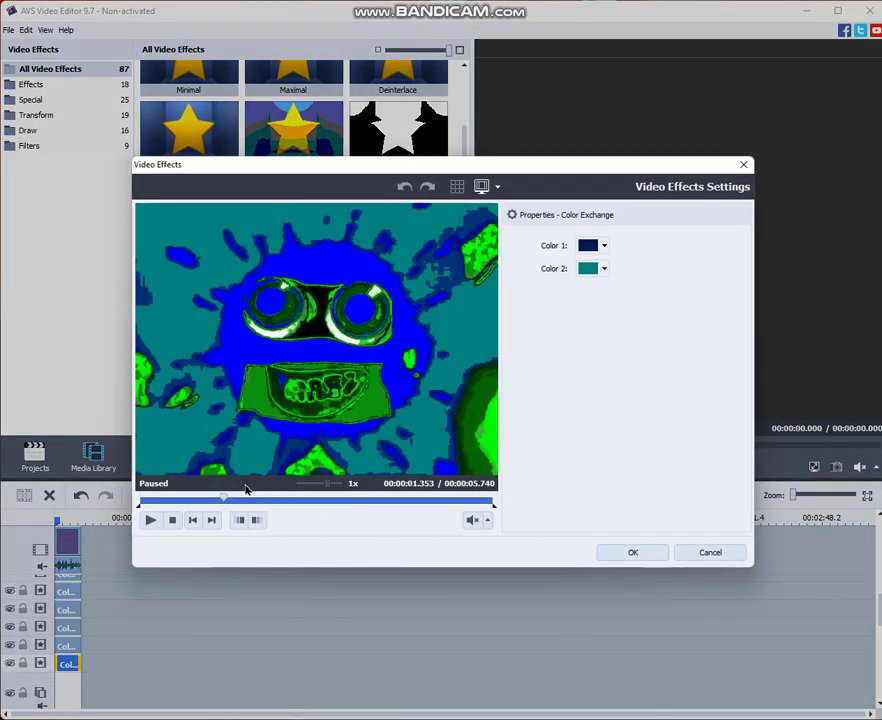
pyautogui.click(590, 245)
pyautogui.click(666, 345)
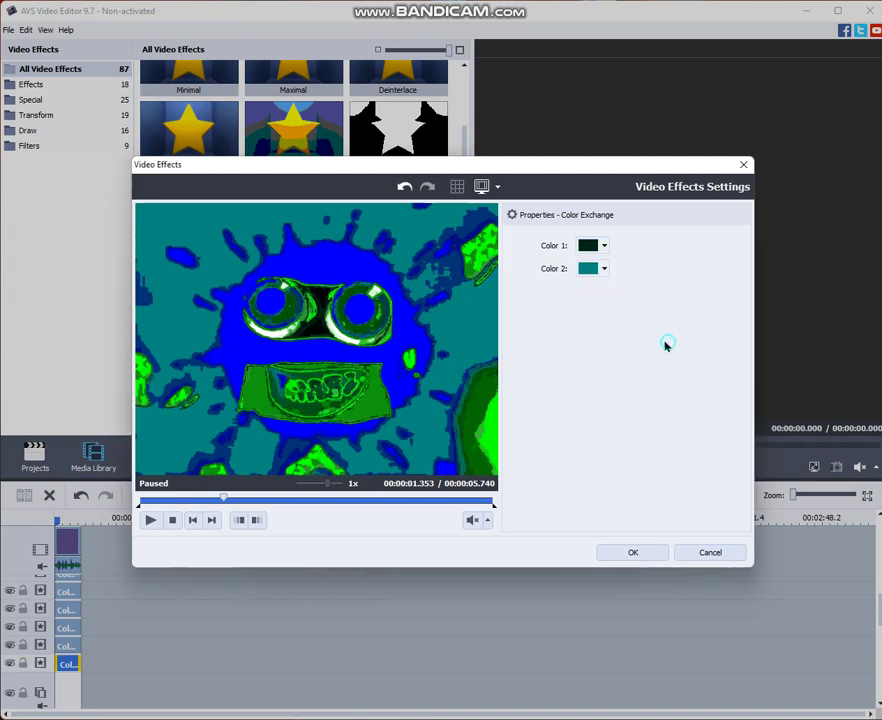
pyautogui.click(605, 269)
pyautogui.click(628, 337)
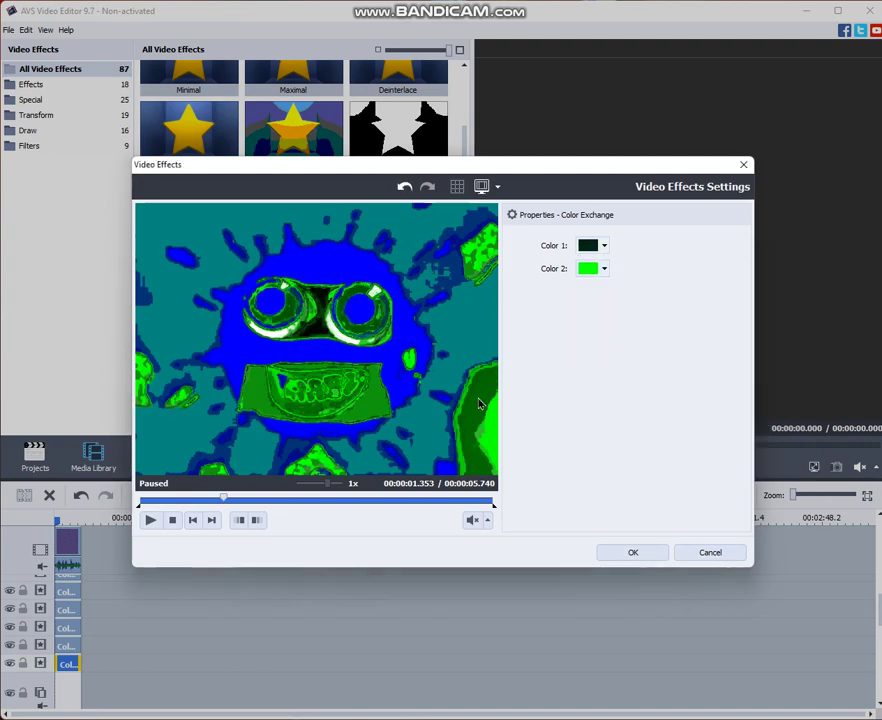
pyautogui.click(587, 246)
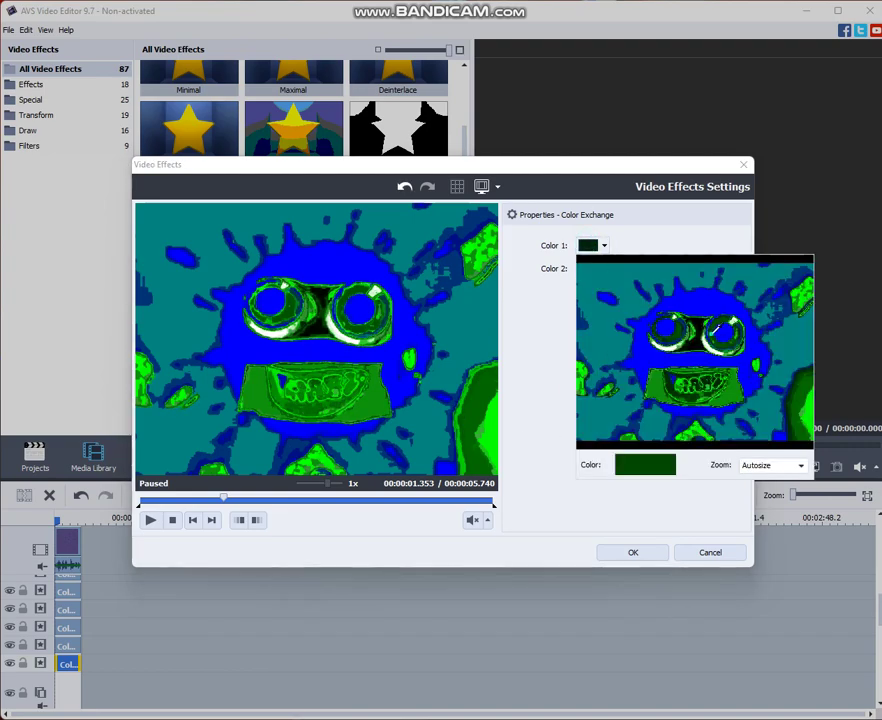
pyautogui.click(712, 336)
pyautogui.click(632, 552)
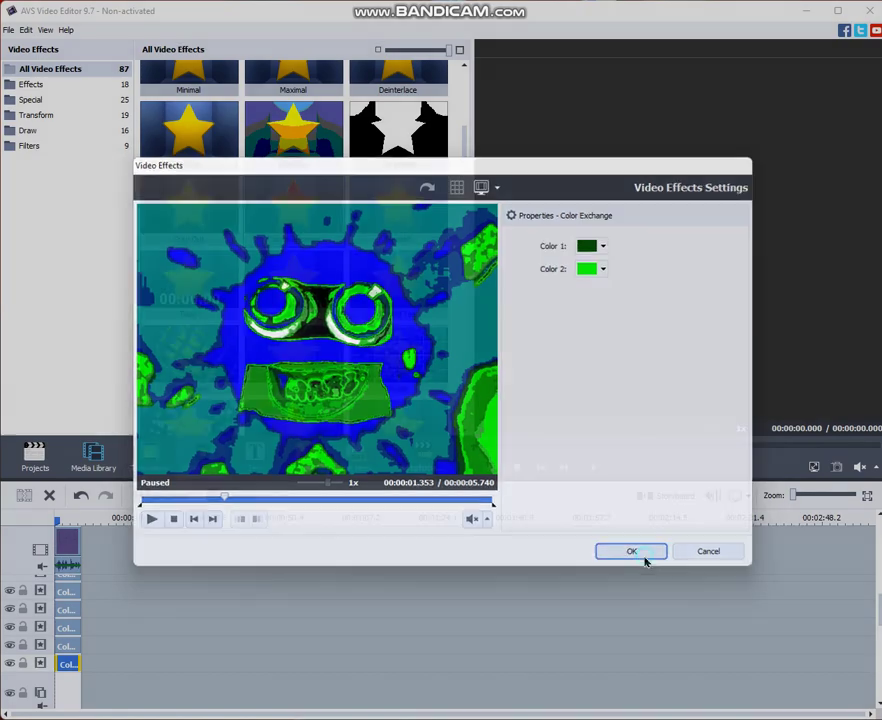
# Step: Play the recoloured clip from its start, and go to the face at about 1.3 seconds
pyautogui.moveTo(66, 531); pyautogui.dragTo(57, 521)
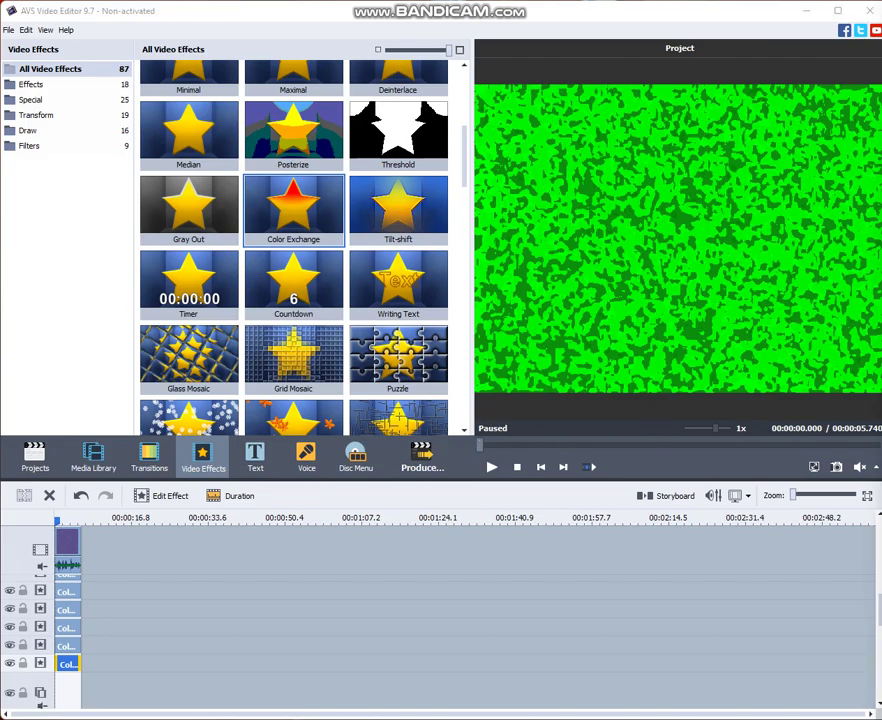
pyautogui.click(490, 466)
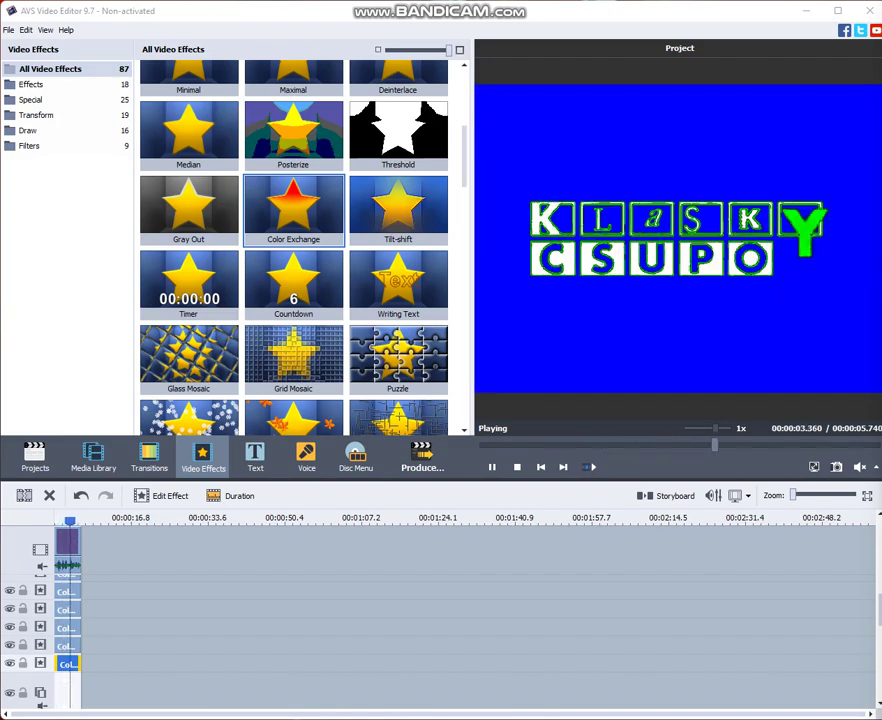
pyautogui.click(491, 466)
pyautogui.click(569, 445)
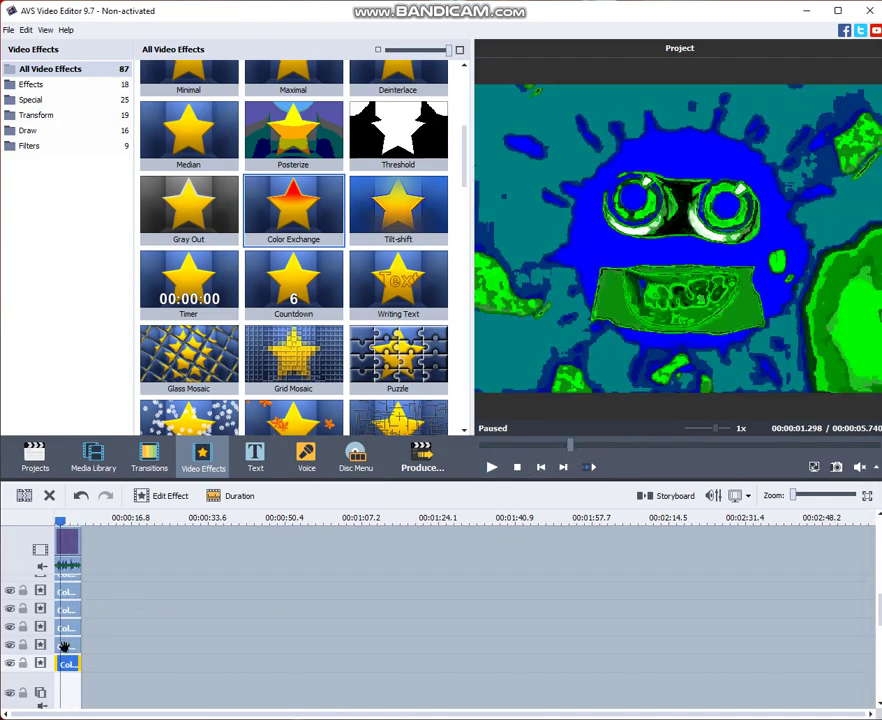
# Step: Add an eleventh effects line and move a duplicate of the tenth line's Color Exchange effect onto it at the clip's start
pyautogui.rightClick(168, 661)
pyautogui.click(196, 632)
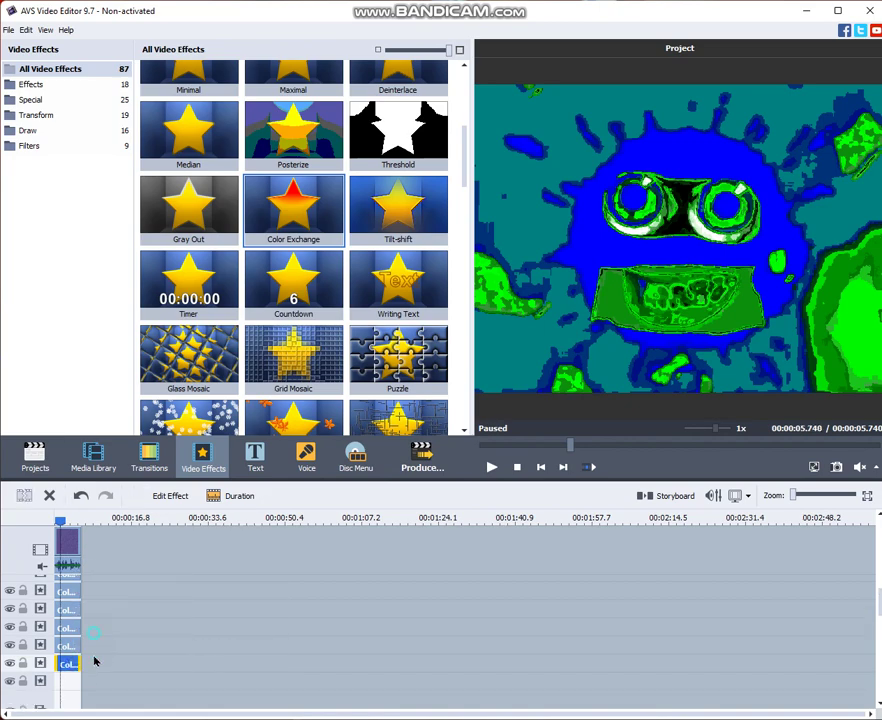
pyautogui.moveTo(94, 661); pyautogui.dragTo(62, 681)
# Step: Replace the medium green around the mouth with dark gray in the eleventh line's Color Exchange effect
pyautogui.rightClick(62, 682)
pyautogui.click(98, 585)
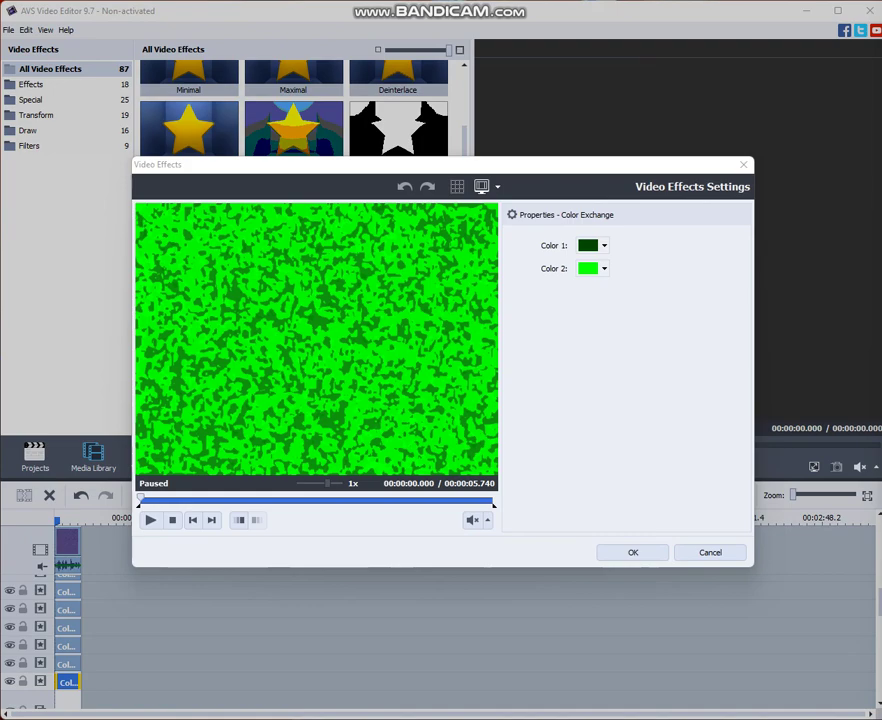
pyautogui.moveTo(210, 501); pyautogui.dragTo(234, 485)
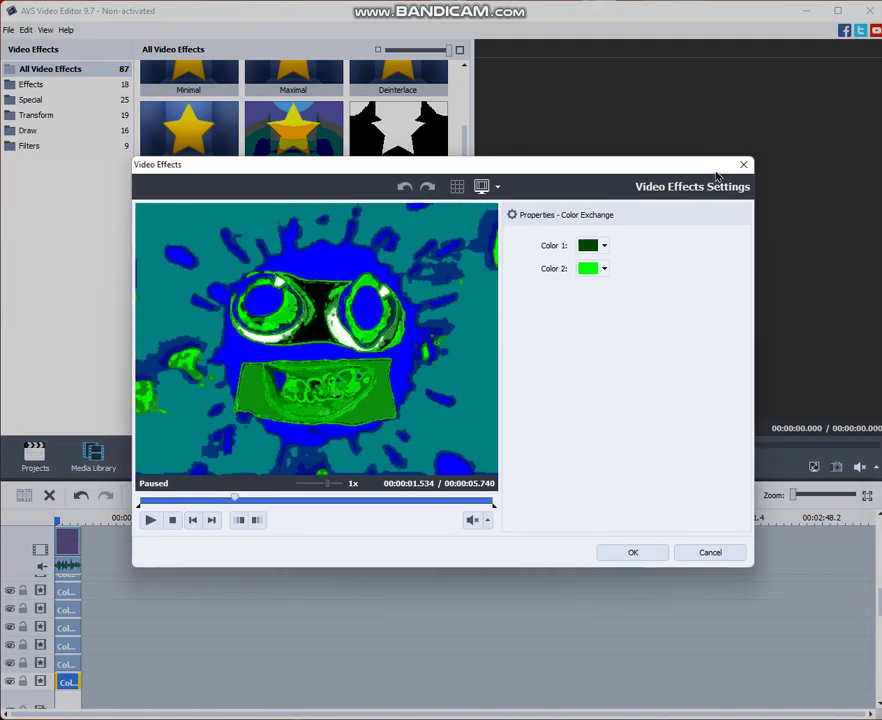
pyautogui.click(588, 247)
pyautogui.click(651, 381)
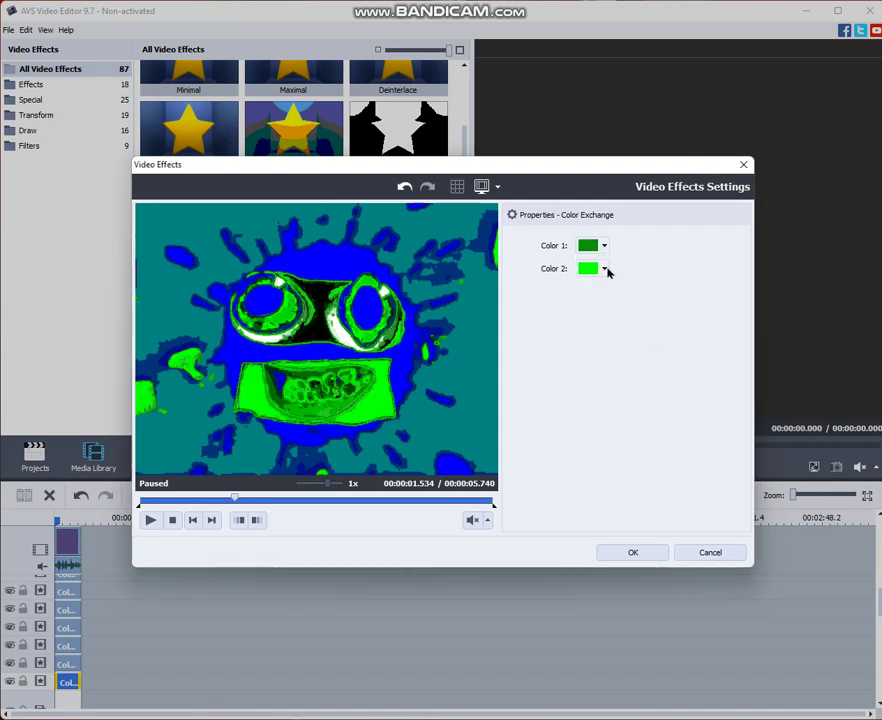
pyautogui.click(605, 270)
pyautogui.click(691, 287)
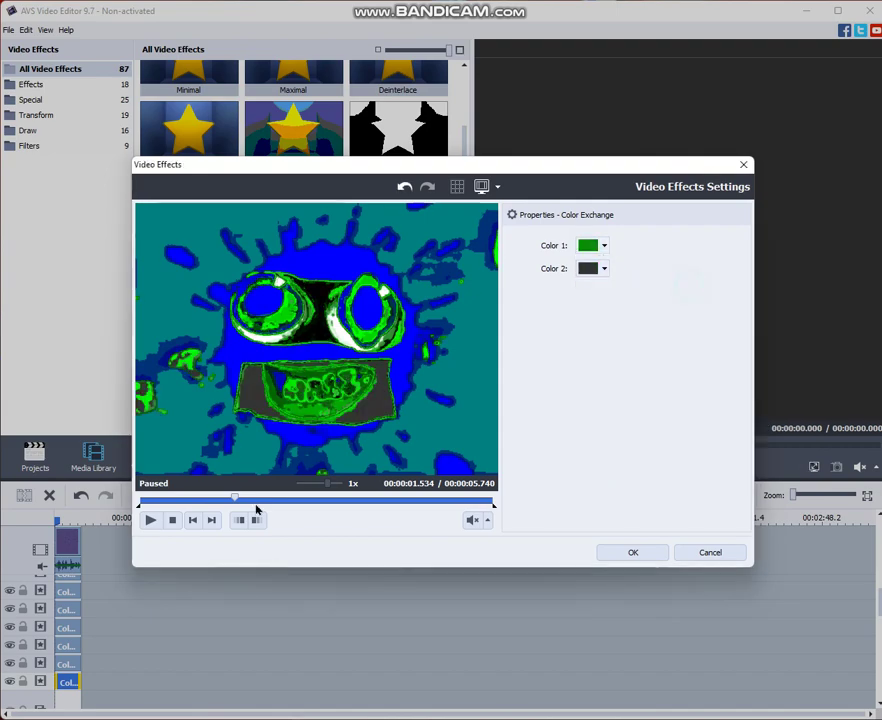
pyautogui.click(624, 555)
# Step: Add a twelfth effects line and move a duplicate of the green-to-dark-gray Color Exchange effect onto it at the clip's start
pyautogui.rightClick(103, 666)
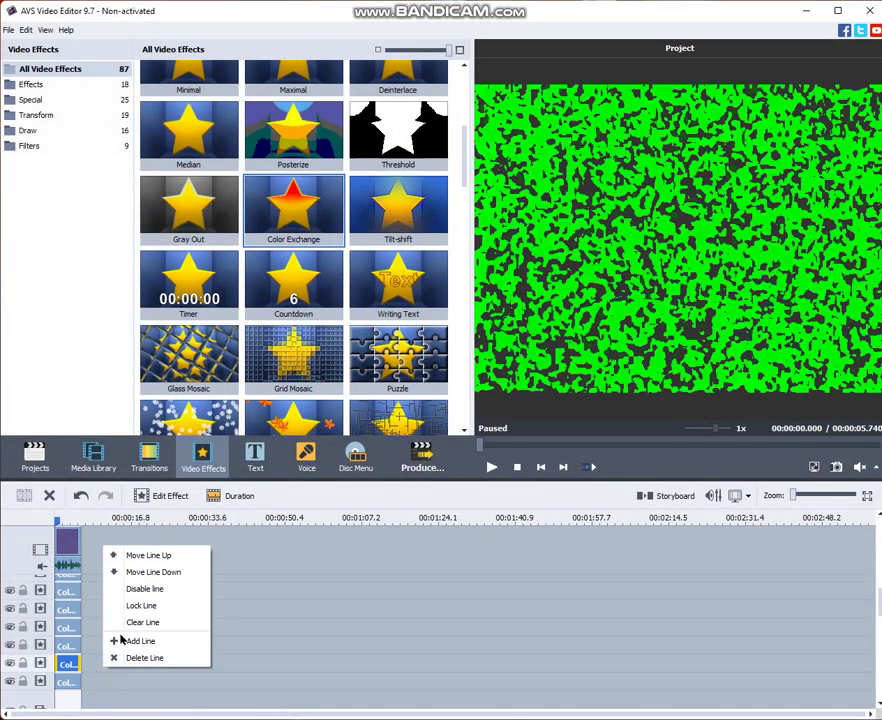
pyautogui.click(122, 640)
pyautogui.rightClick(65, 681)
pyautogui.click(110, 652)
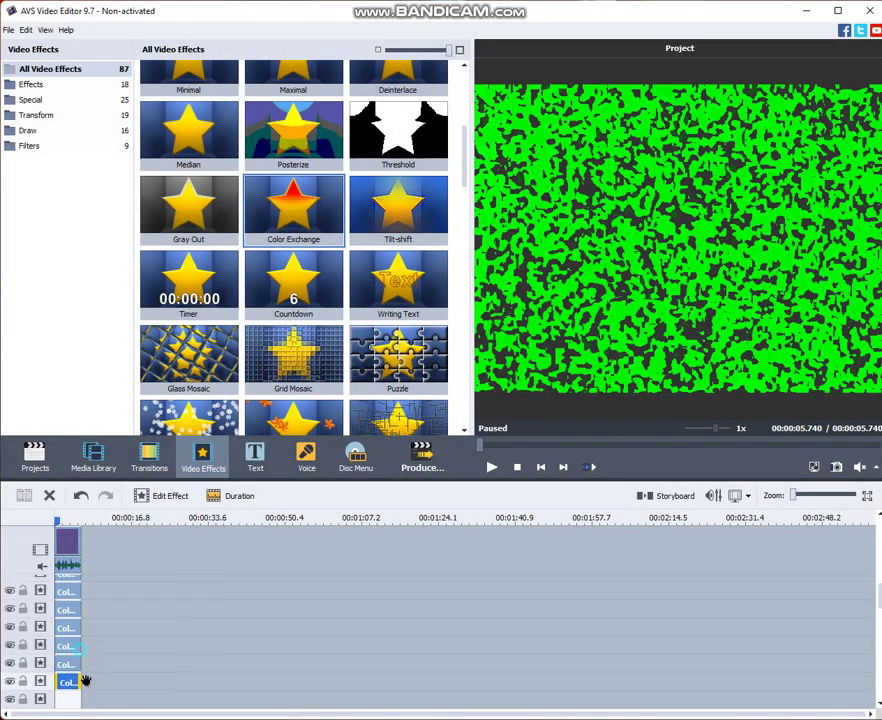
pyautogui.moveTo(63, 705); pyautogui.dragTo(67, 700)
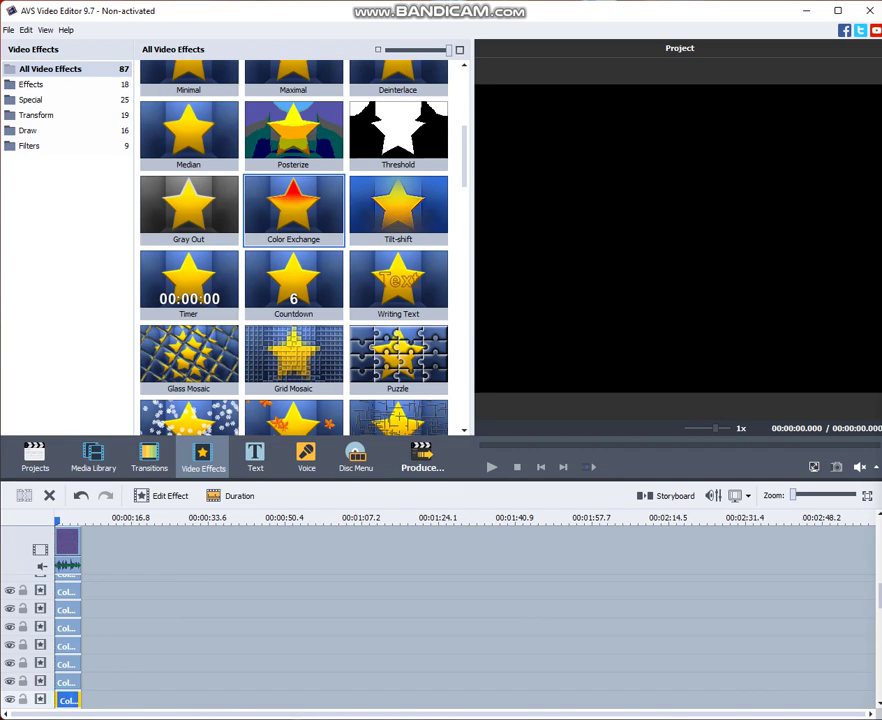
# Step: Replace the light green on the lettered blocks with white in the twelfth line's Color Exchange effect, sampling the frame at about 2.3 seconds
pyautogui.doubleClick(67, 700)
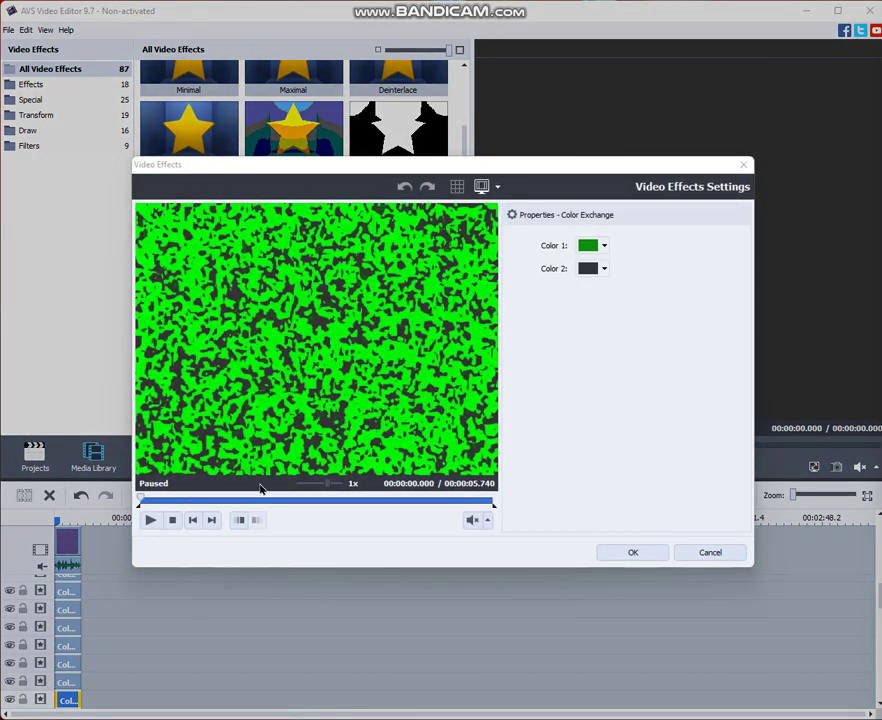
pyautogui.moveTo(256, 499); pyautogui.dragTo(283, 504)
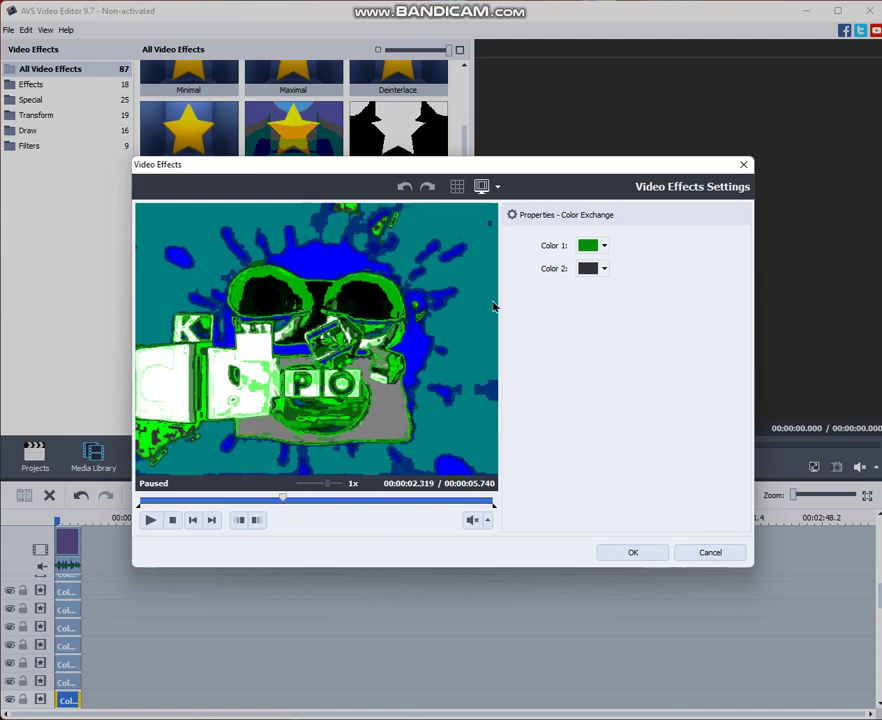
pyautogui.click(591, 246)
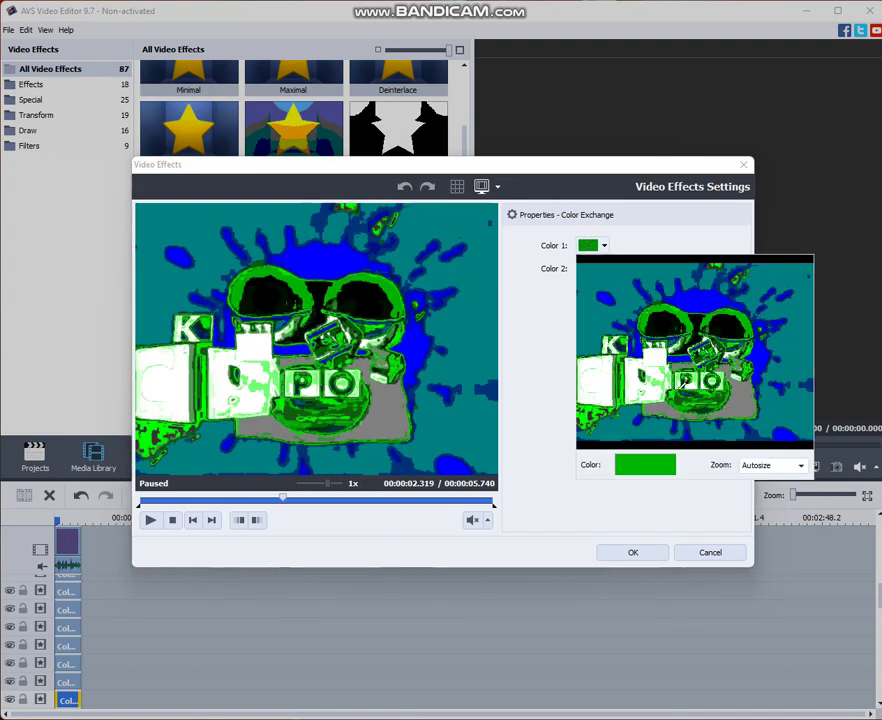
pyautogui.click(678, 386)
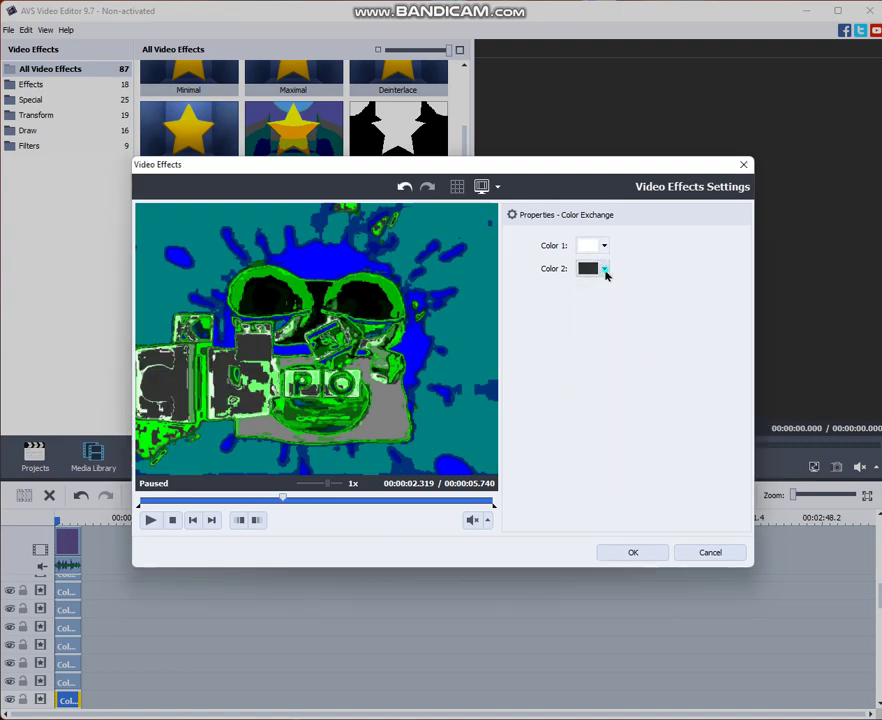
pyautogui.click(605, 270)
pyautogui.click(695, 351)
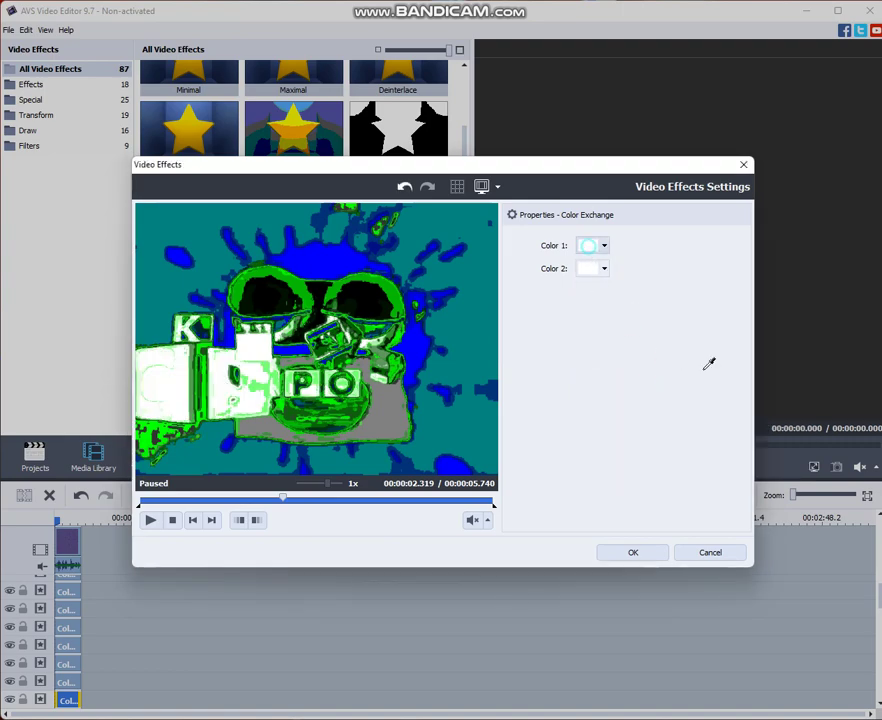
pyautogui.click(591, 246)
pyautogui.click(684, 374)
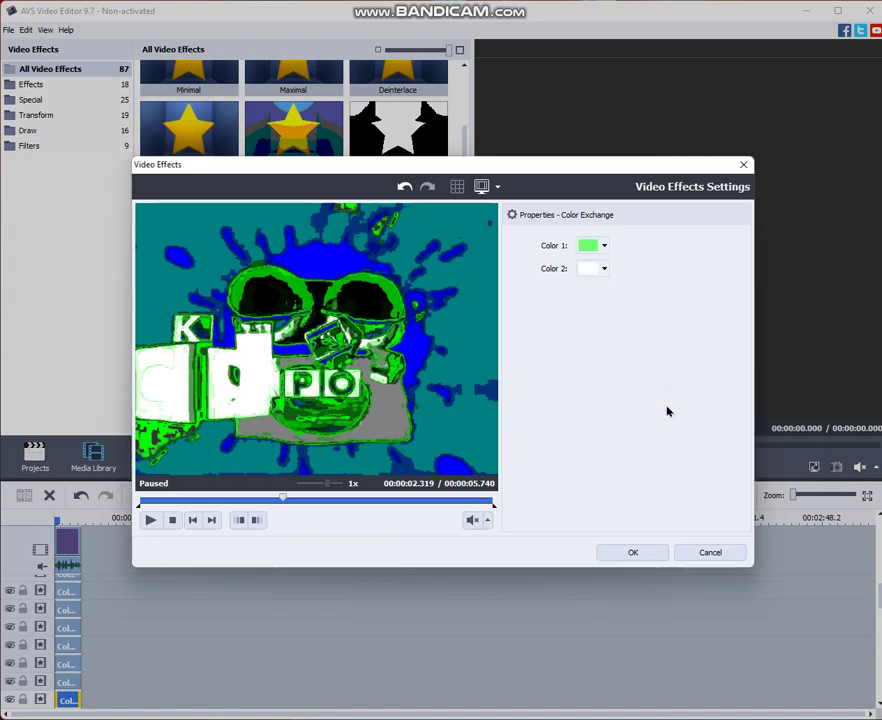
pyautogui.click(628, 553)
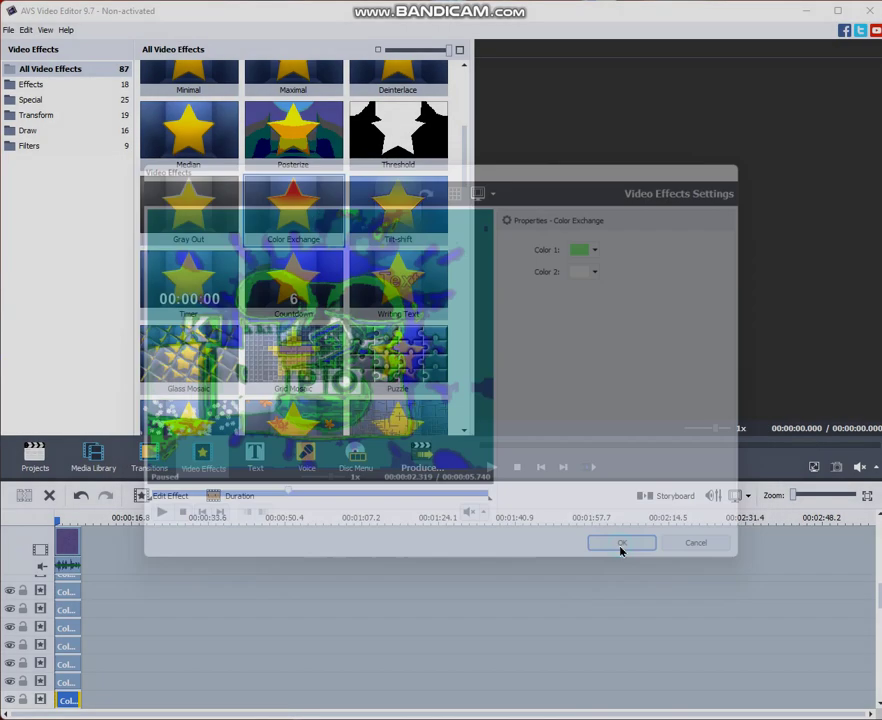
# Step: Add a thirteenth effects line and move a duplicate of the light-green-to-white Color Exchange effect onto it at the clip's start
pyautogui.rightClick(115, 672)
pyautogui.click(127, 650)
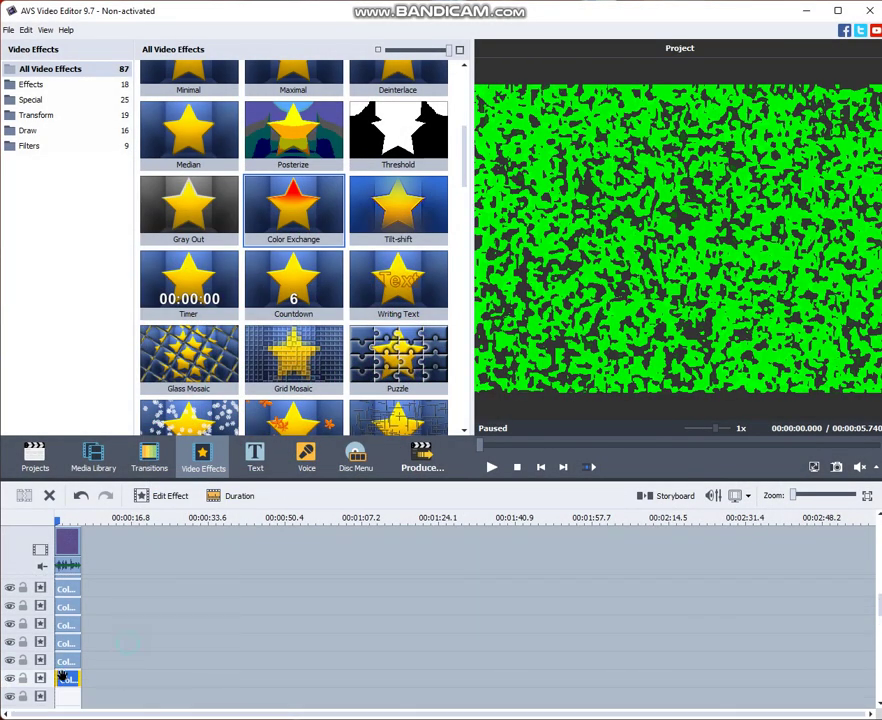
pyautogui.rightClick(60, 679)
pyautogui.click(108, 652)
pyautogui.moveTo(90, 678); pyautogui.dragTo(58, 700)
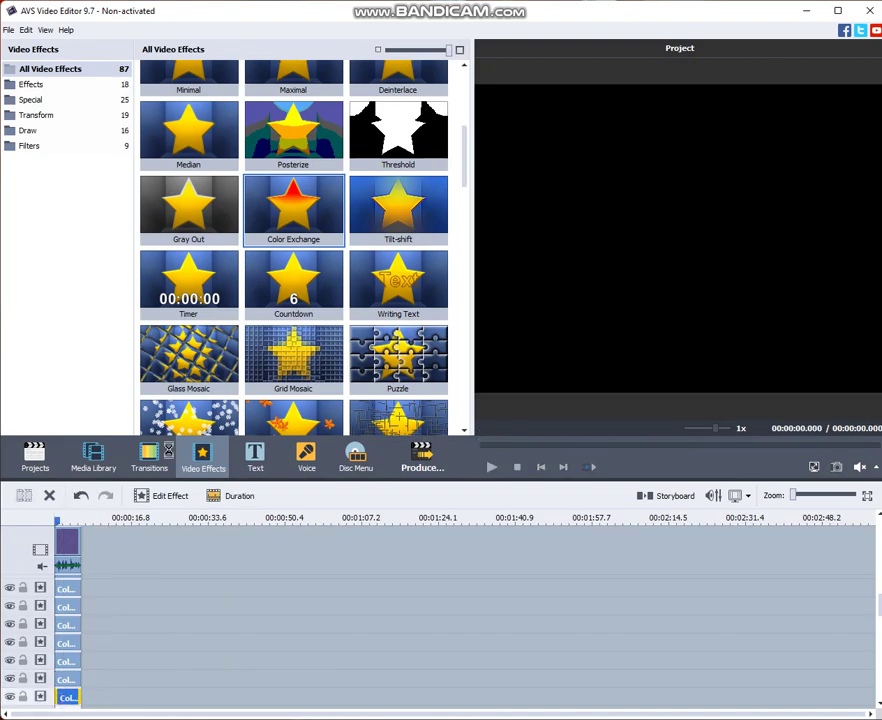
# Step: Replace the green of the glasses' rims with black in the thirteenth line's Color Exchange effect, and check the face at about 1.5 seconds
pyautogui.doubleClick(62, 697)
pyautogui.moveTo(293, 497); pyautogui.dragTo(290, 497)
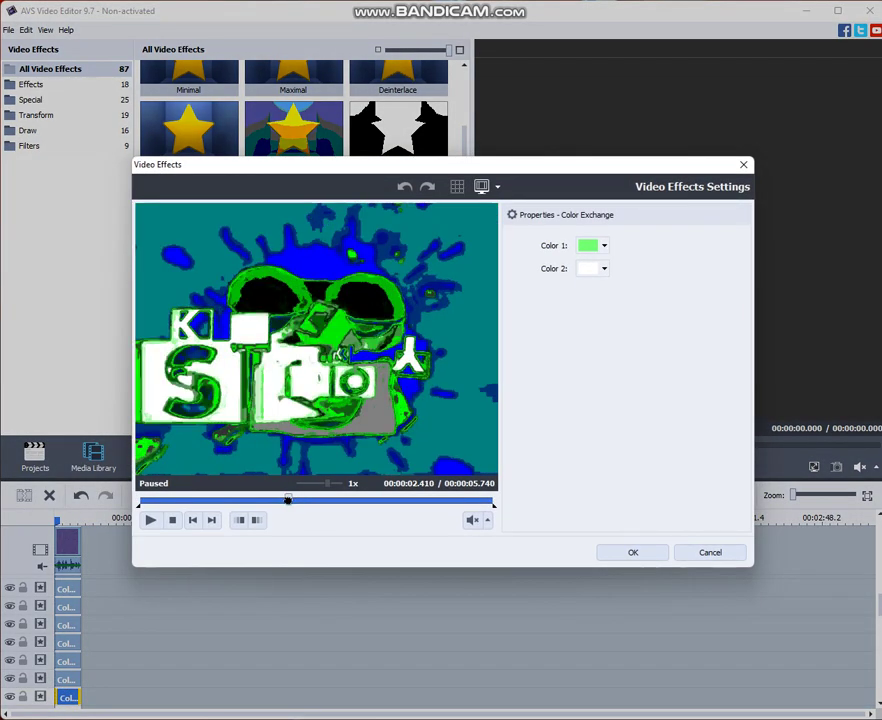
pyautogui.click(597, 241)
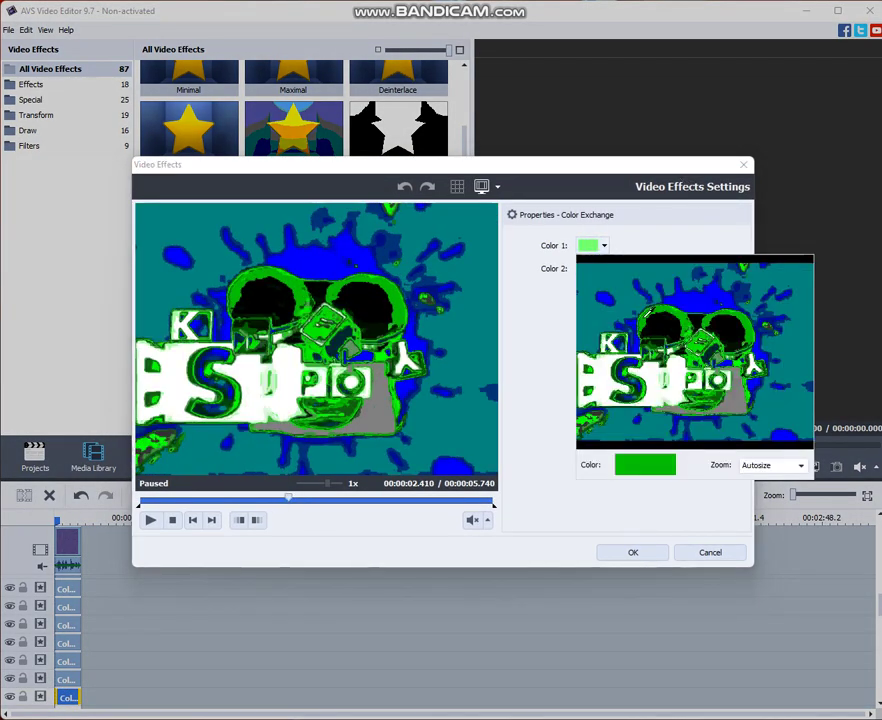
pyautogui.click(612, 310)
pyautogui.click(605, 268)
pyautogui.click(584, 287)
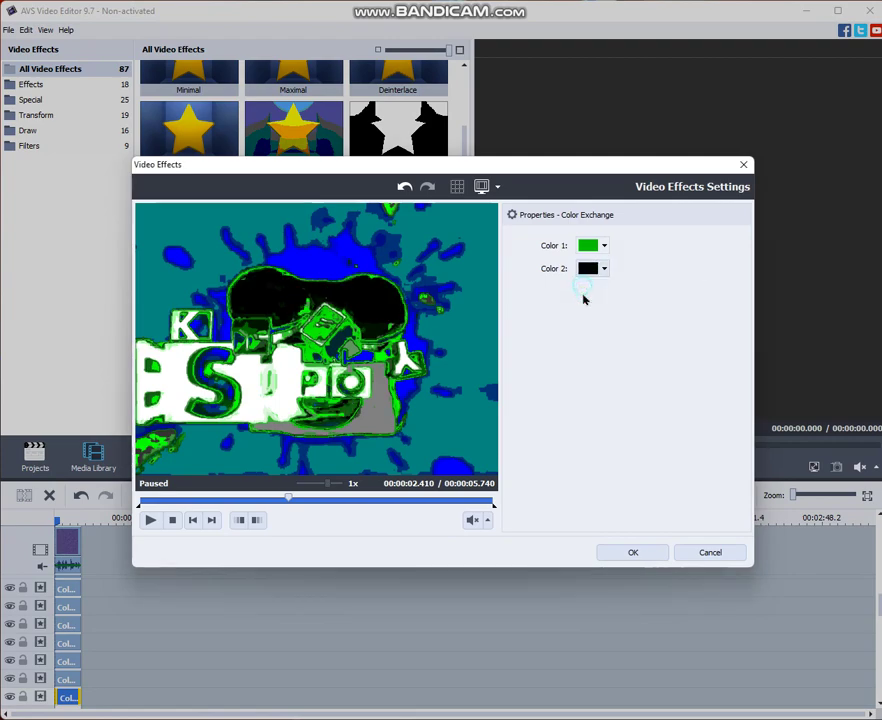
pyautogui.moveTo(289, 497); pyautogui.dragTo(233, 497)
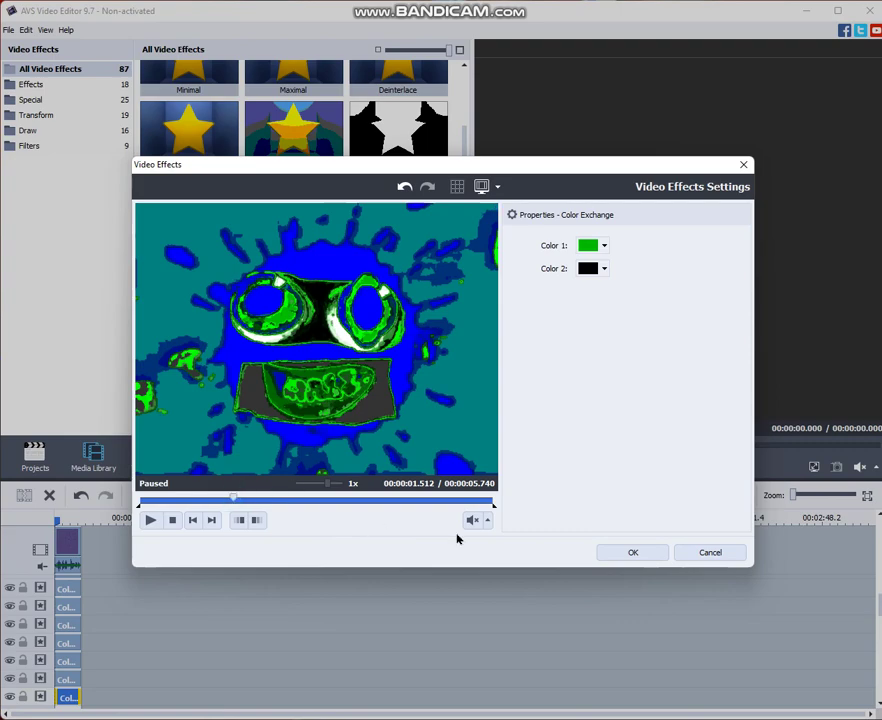
pyautogui.click(633, 554)
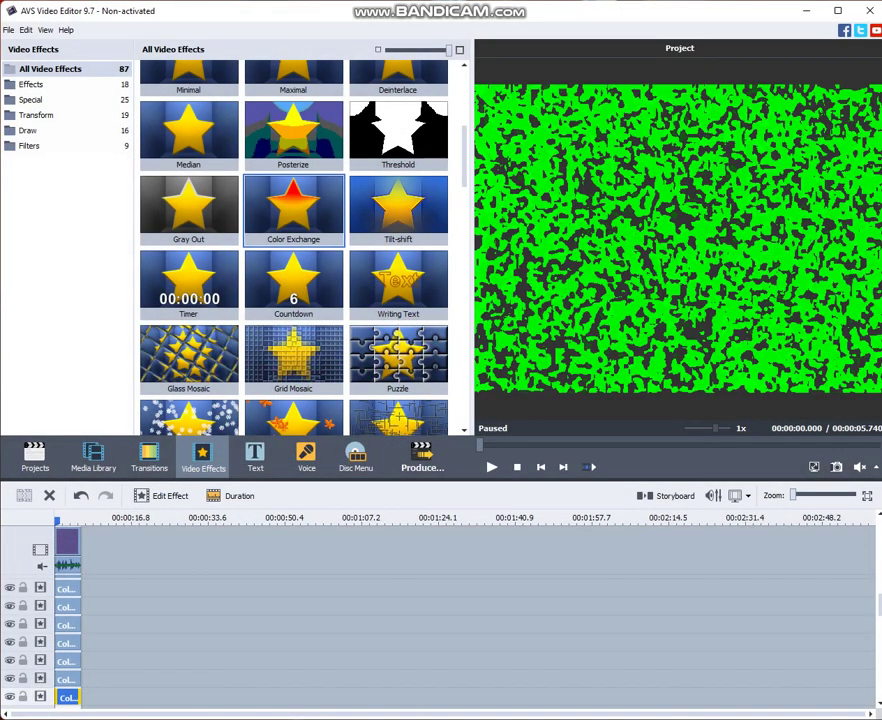
# Step: Play the clip from its start to review the result of all the stacked color effects
pyautogui.moveTo(879, 593); pyautogui.dragTo(876, 692)
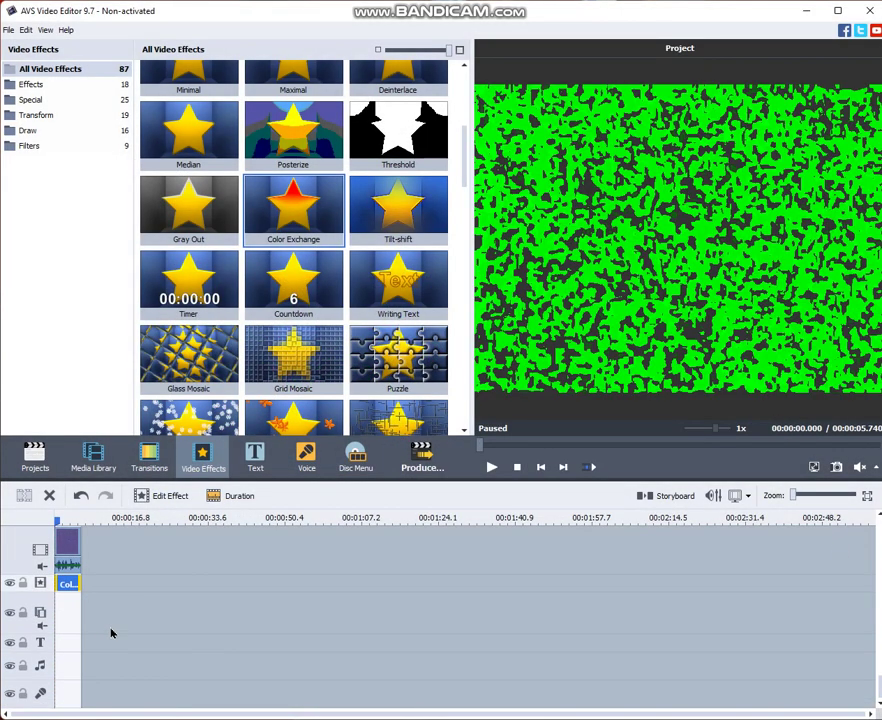
pyautogui.click(492, 467)
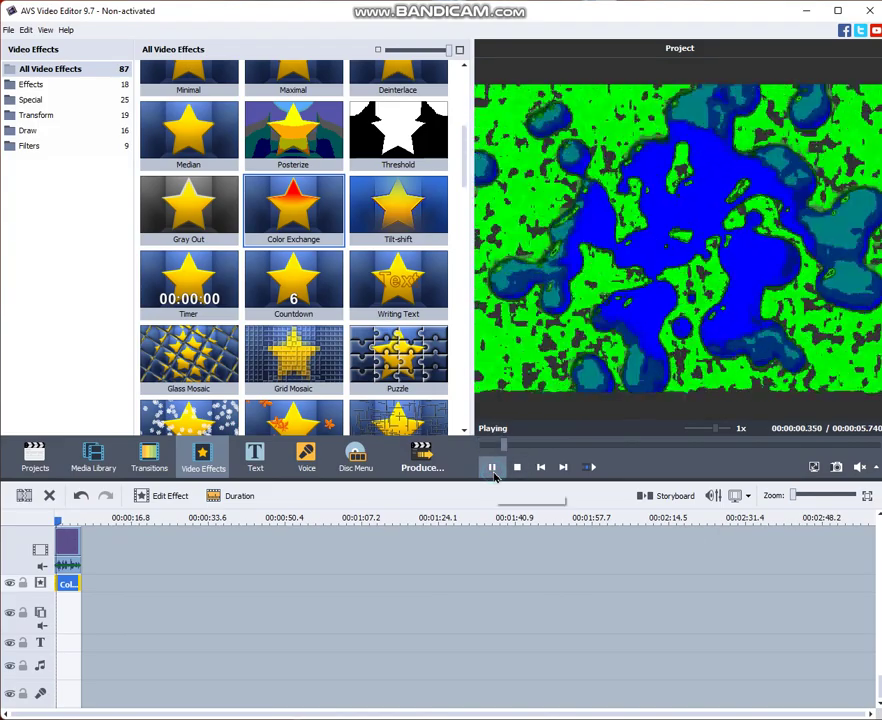